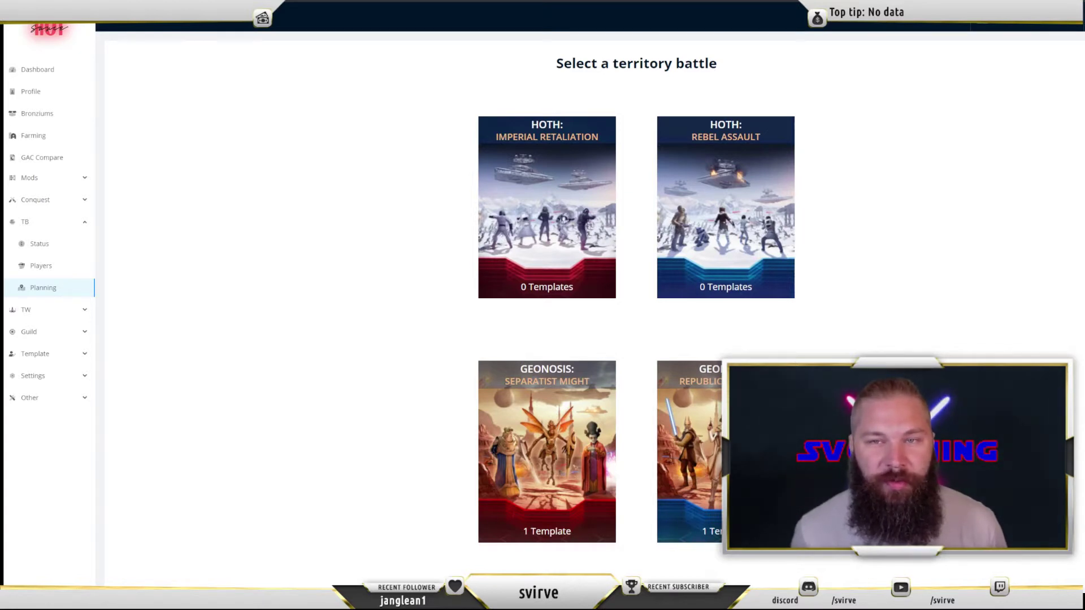
Step: Open the Hoth: Rebel Assault template planning page from TB Planning
mouse_move(725, 209)
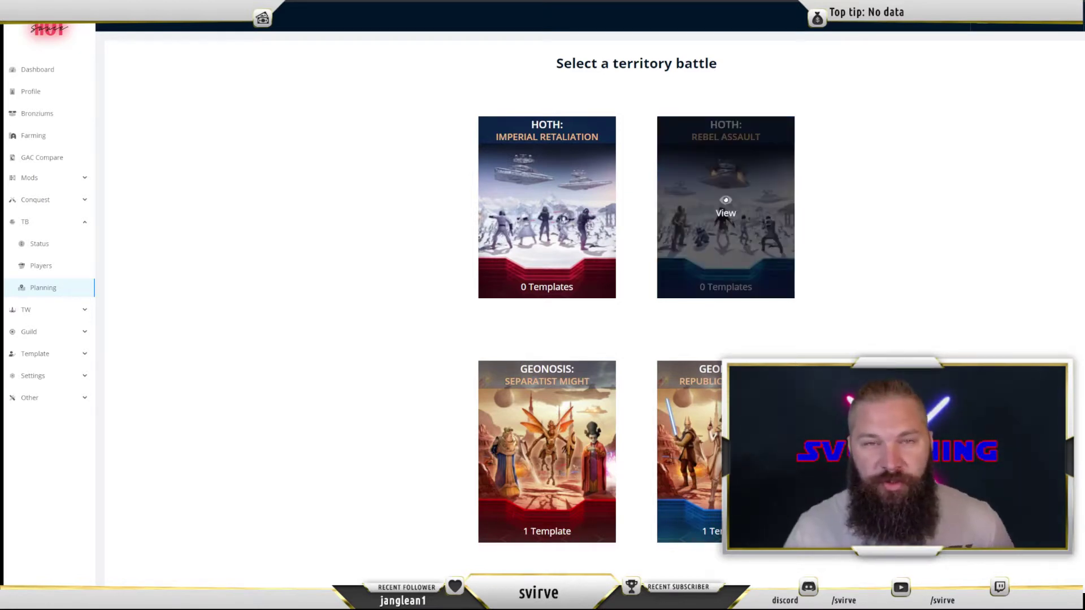
click(726, 225)
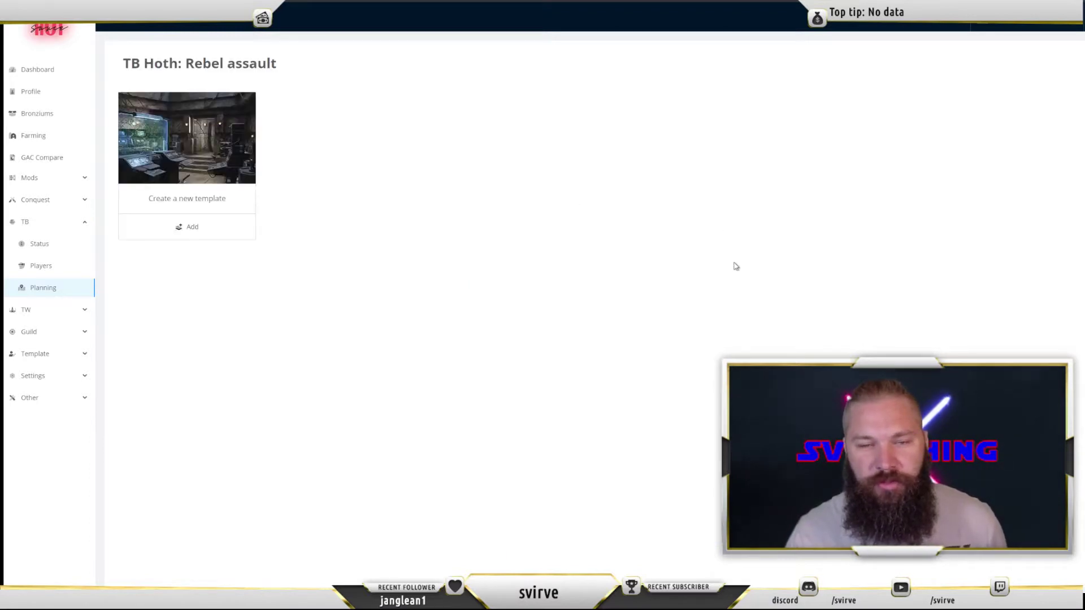
Step: Create and save template 'Test YT' with top ship and middle platoons off and top squad platoon on
click(193, 228)
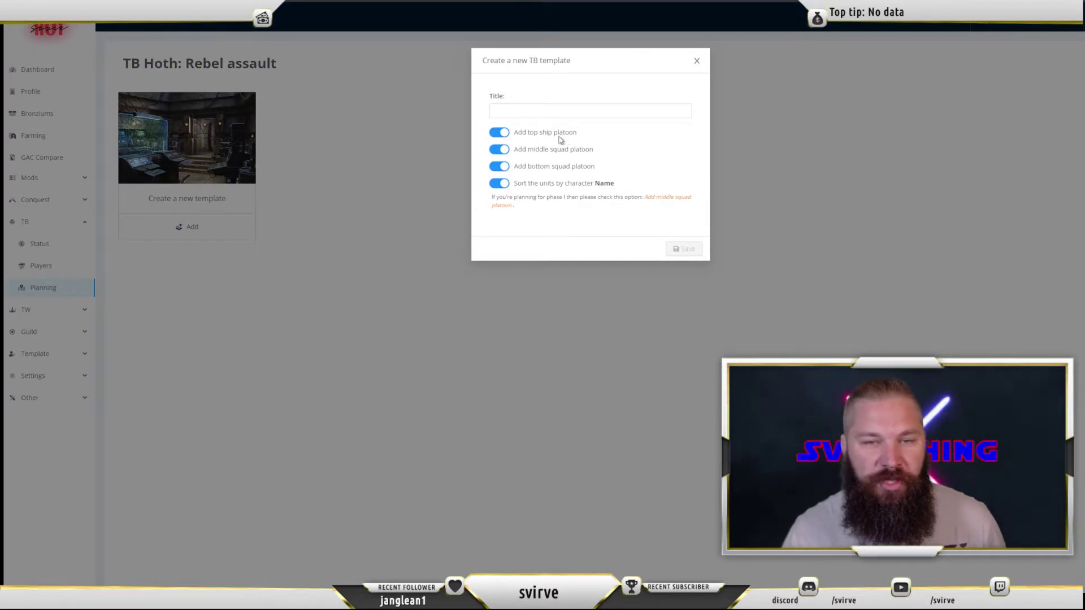
click(535, 115)
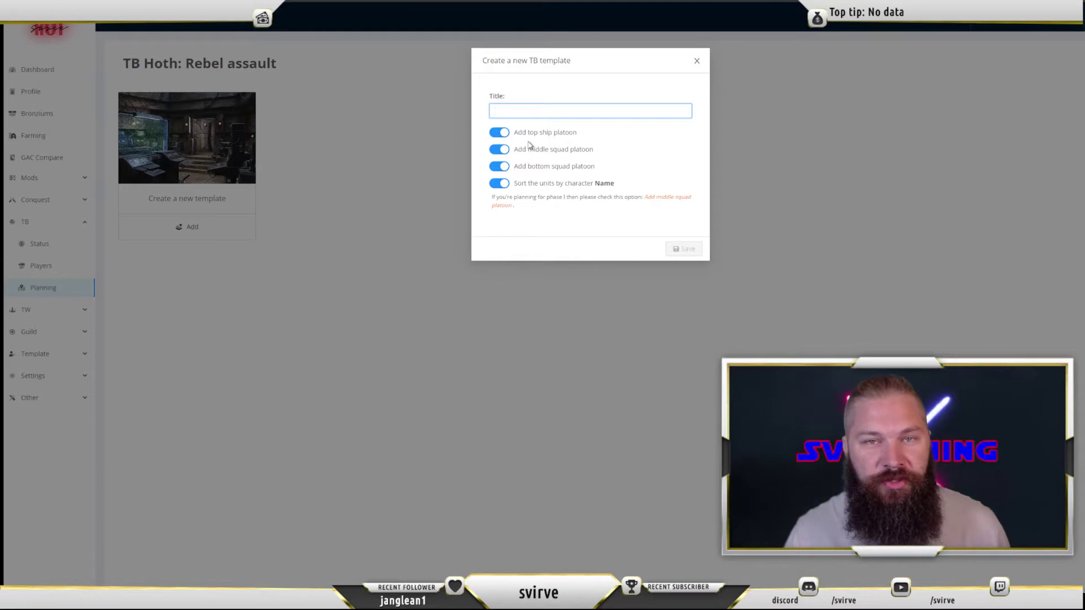
click(502, 133)
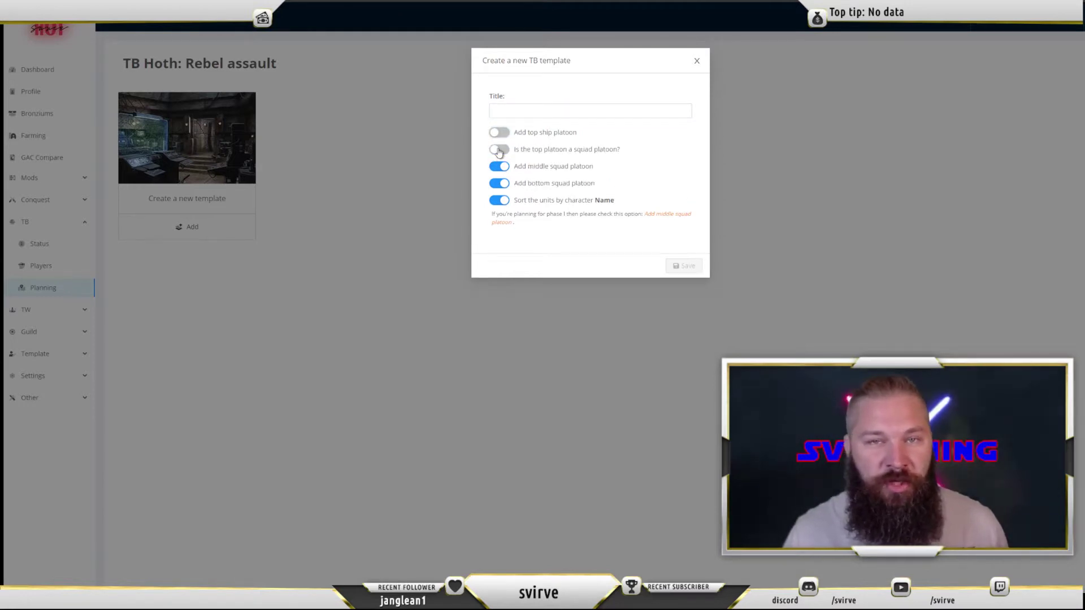
click(498, 150)
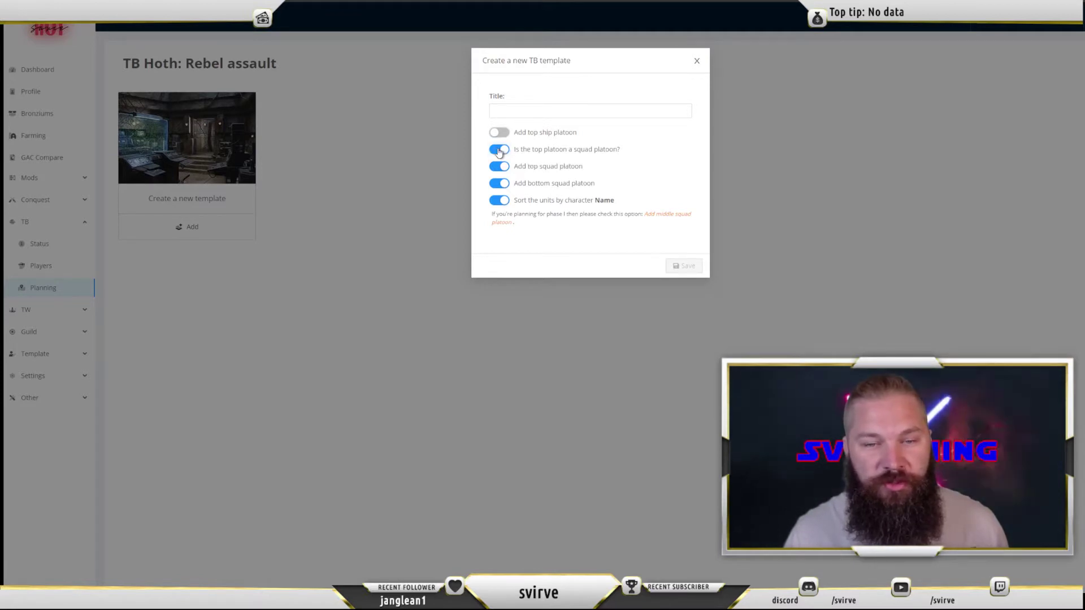
click(501, 150)
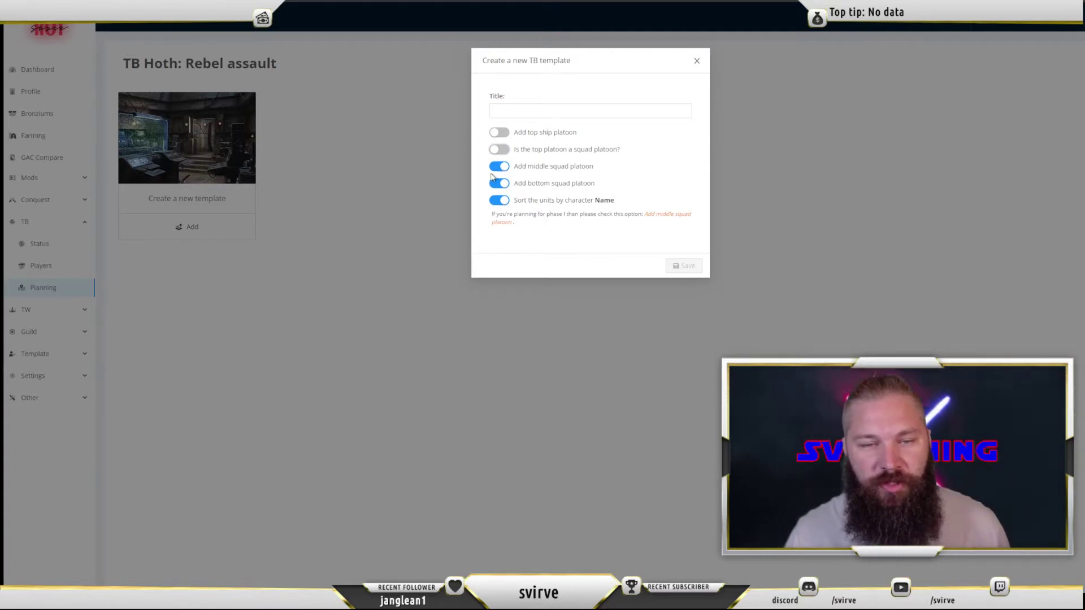
click(498, 166)
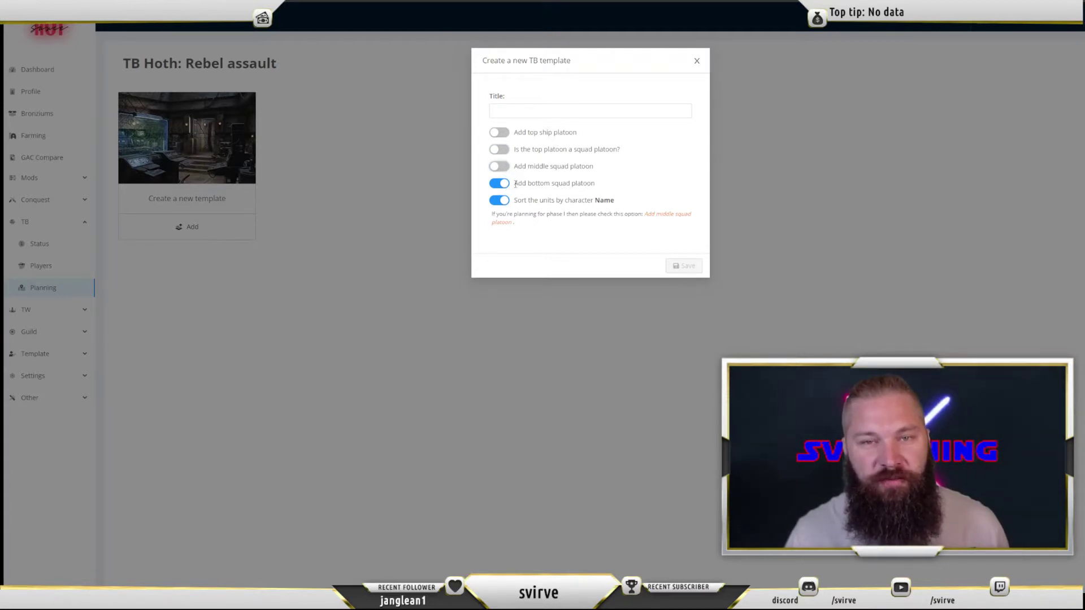
click(572, 167)
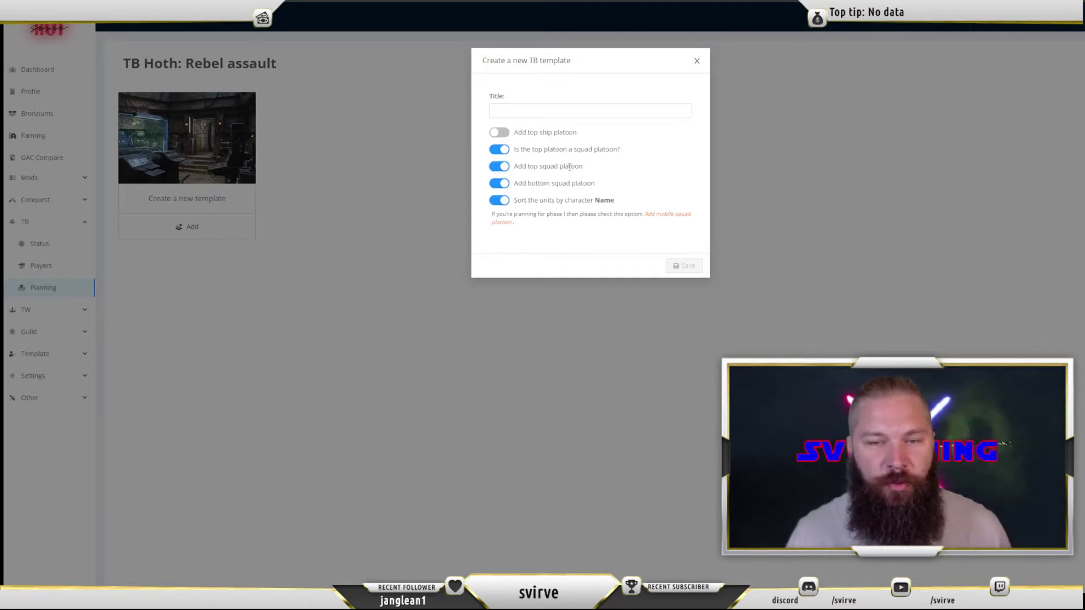
click(525, 109)
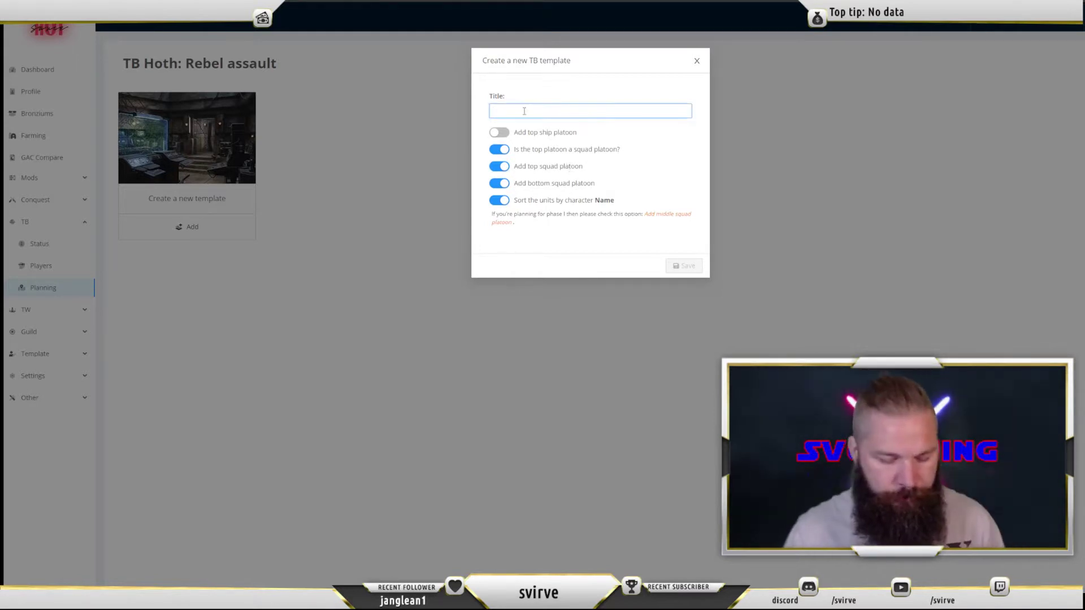
text(Test YT)
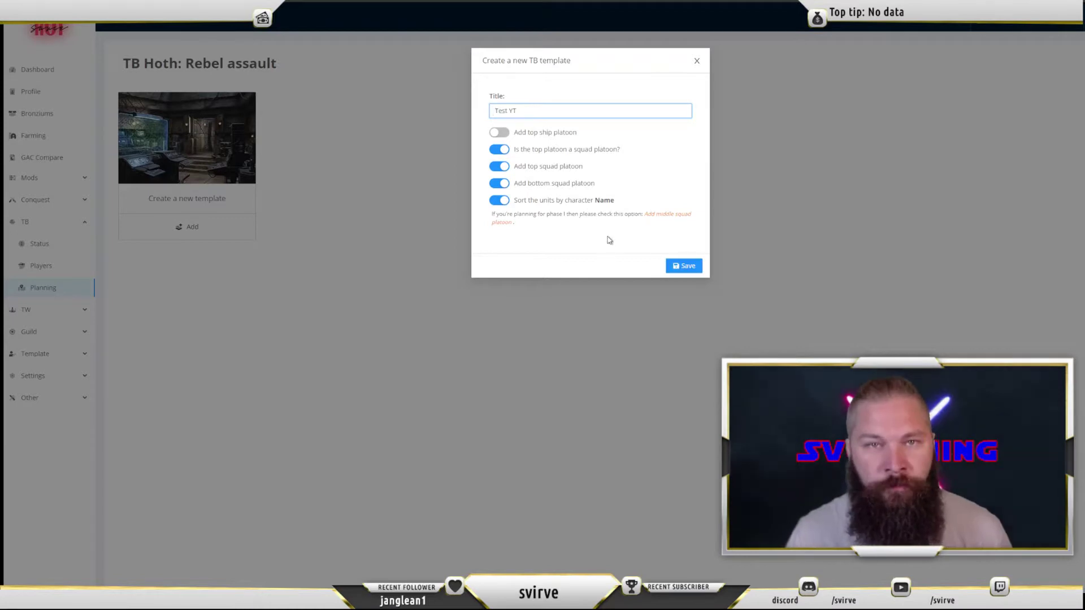
click(684, 266)
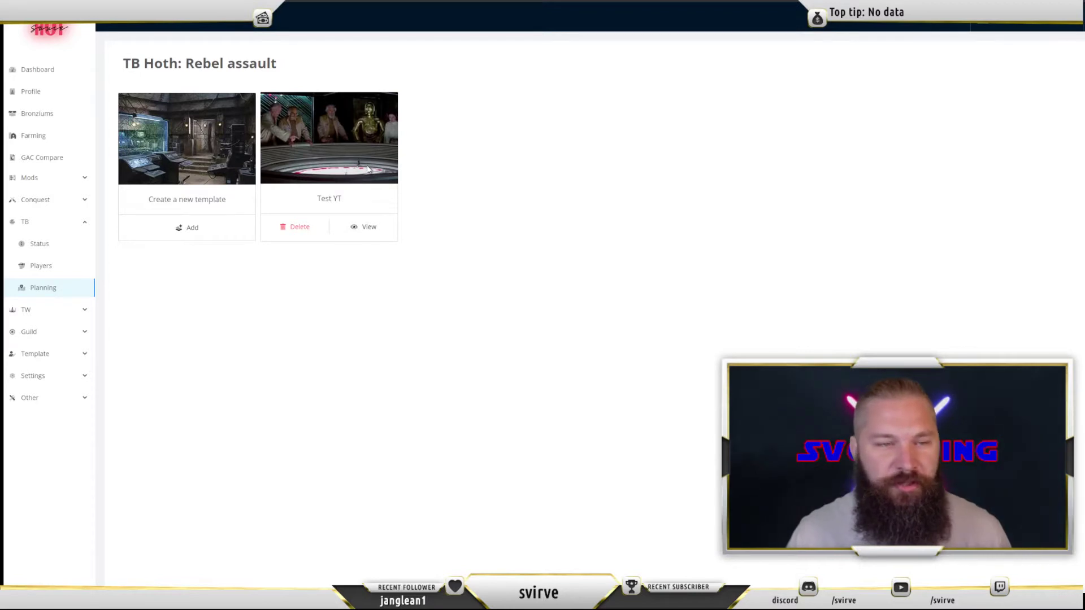
Step: Open Test YT and pre-assign Phase 2 characters to all Top zone platoons, replacing existing ones
click(368, 228)
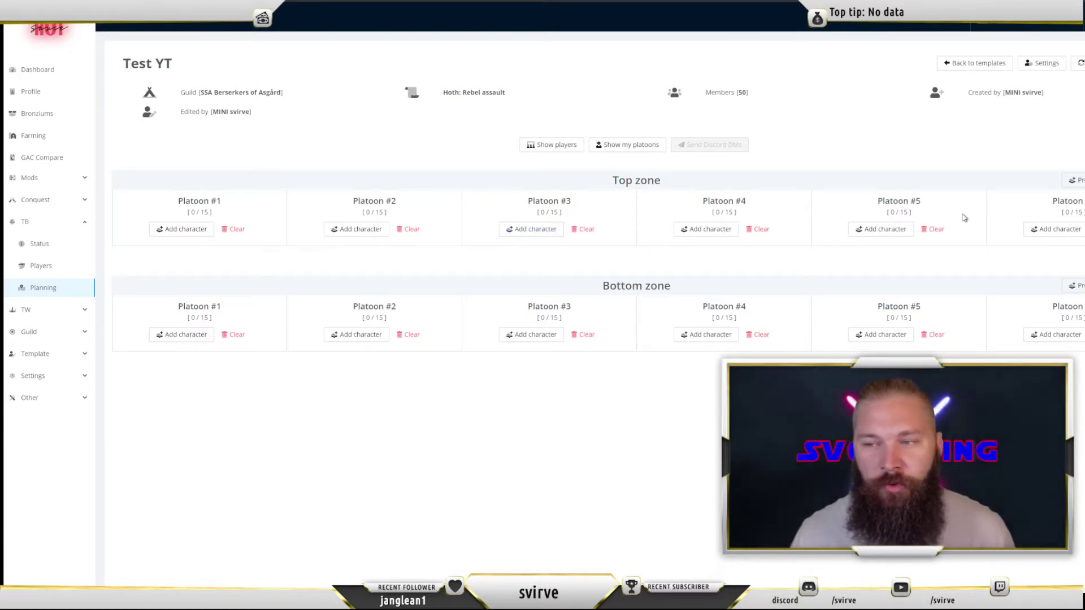
click(1074, 180)
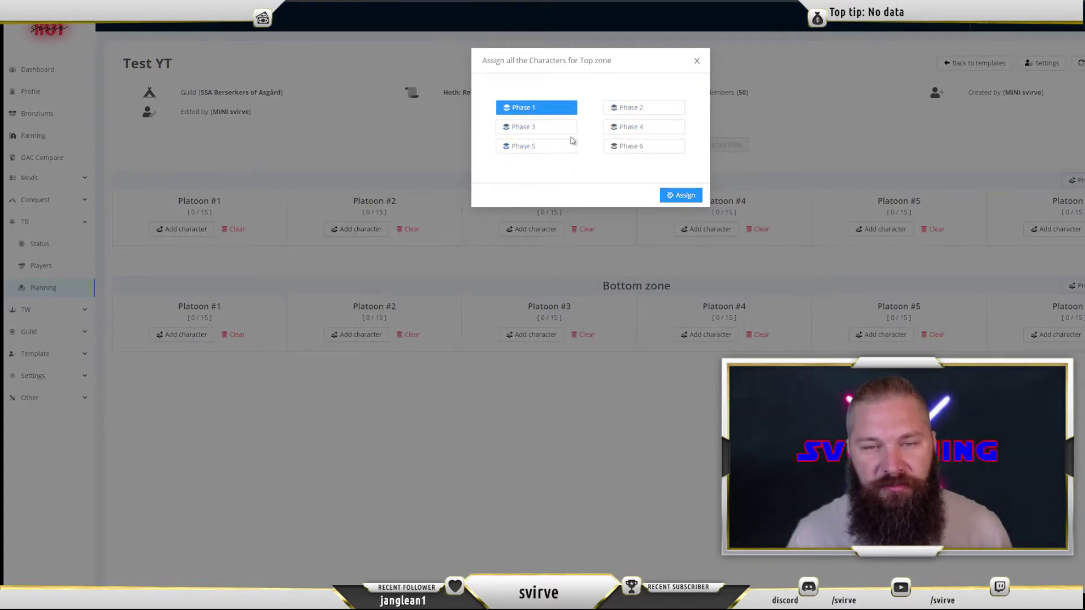
click(616, 108)
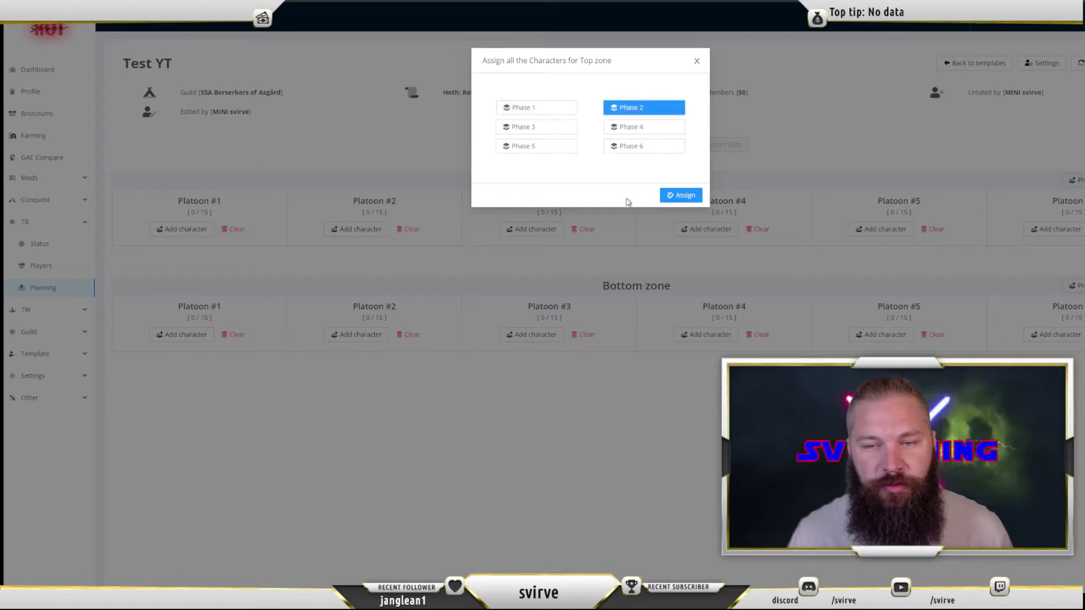
click(676, 197)
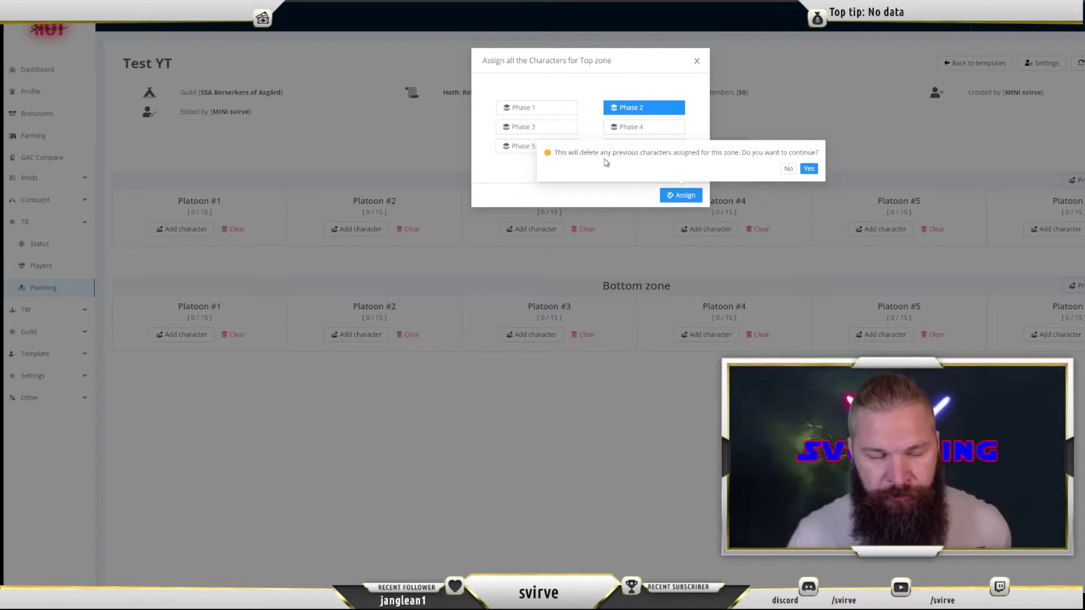
click(809, 168)
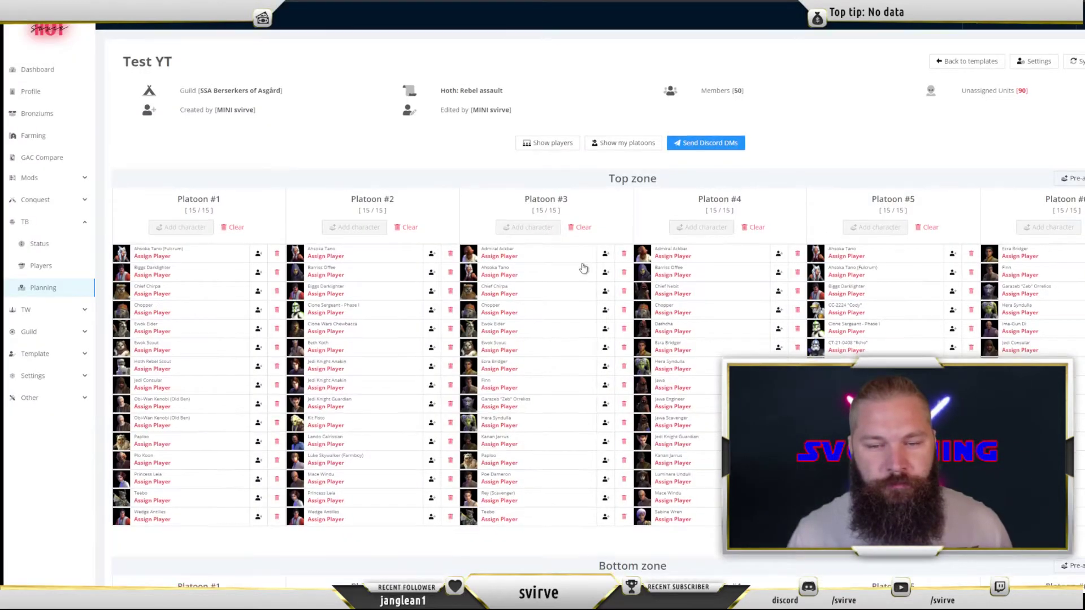
Step: Remove Chief Chirpa, Ewok Elder and Ewok Scout from Top zone Platoon #1
scroll(571, 275, down, 1)
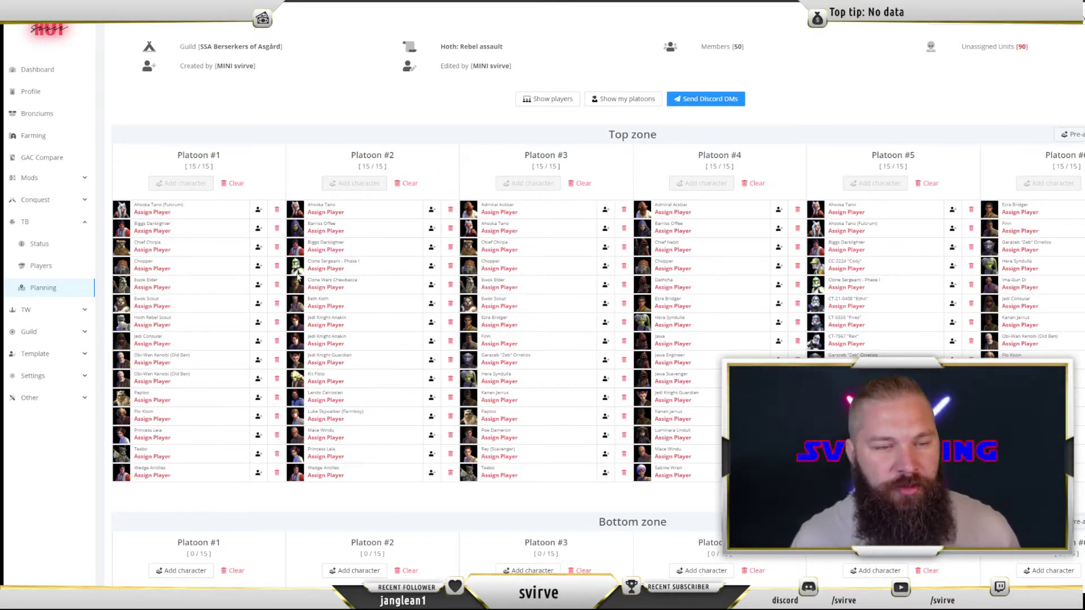
click(277, 247)
click(277, 266)
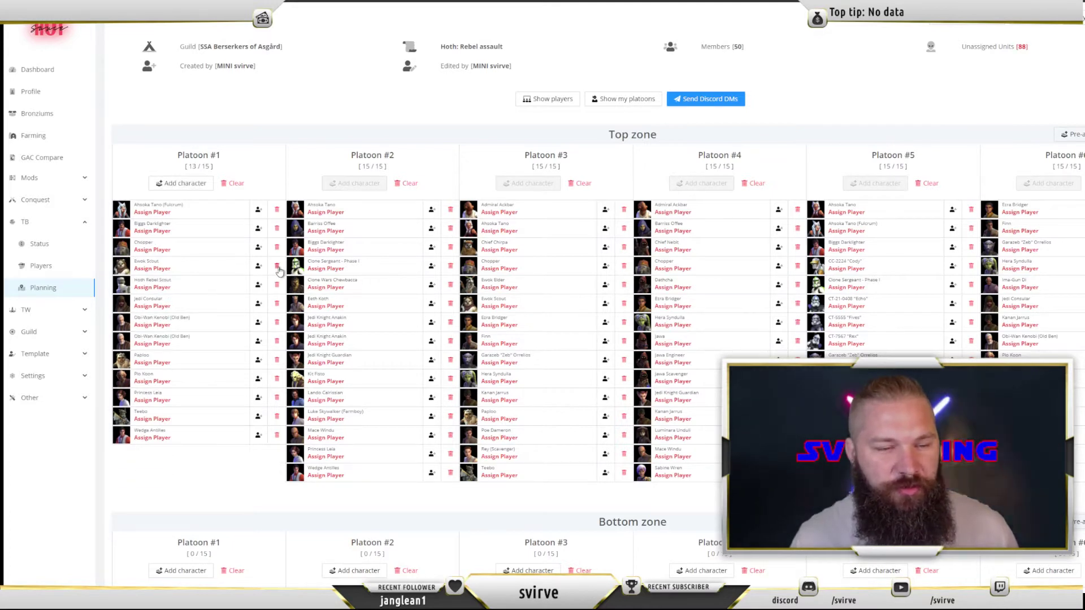
click(277, 266)
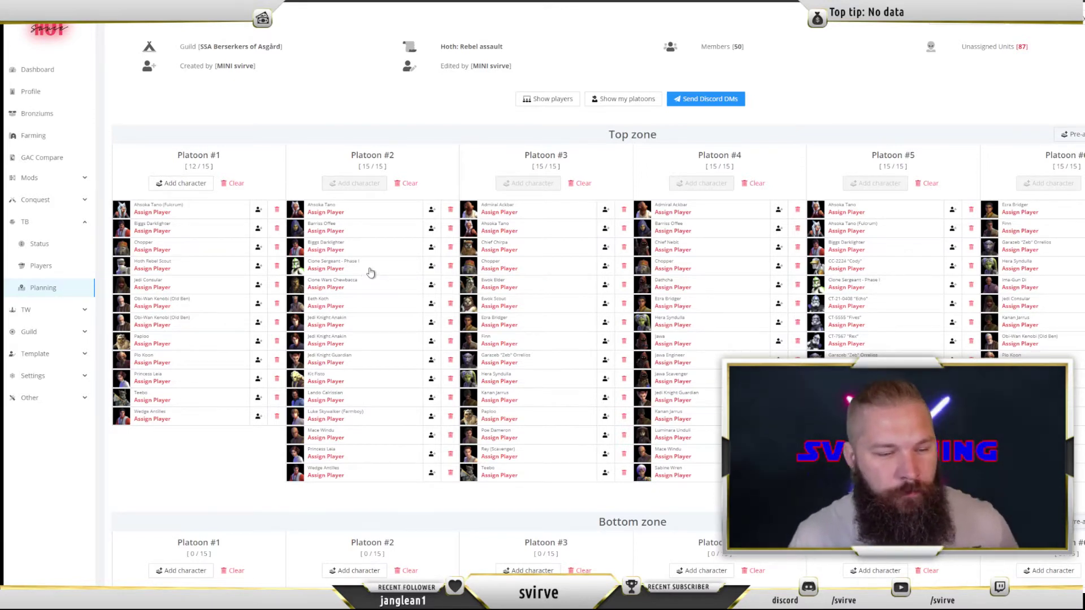
Step: Remove Chief Nebit, Jawa, Jawa Engineer, Jawa Scavenger, Jedi Knight Guardian and Mace Windu from Platoon #4
click(798, 248)
click(798, 267)
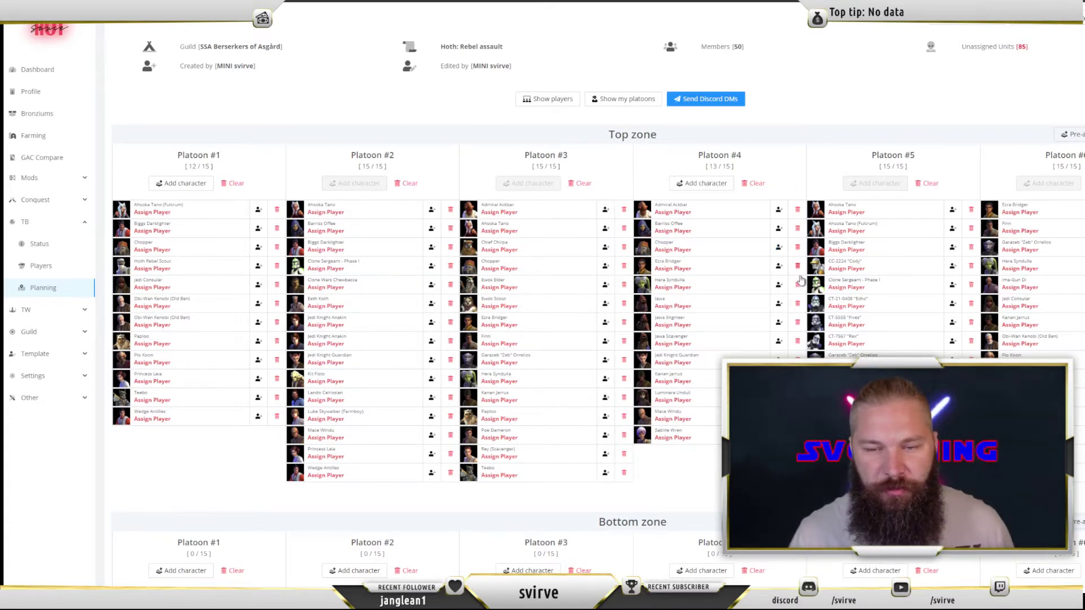
click(798, 304)
click(798, 304)
click(798, 304)
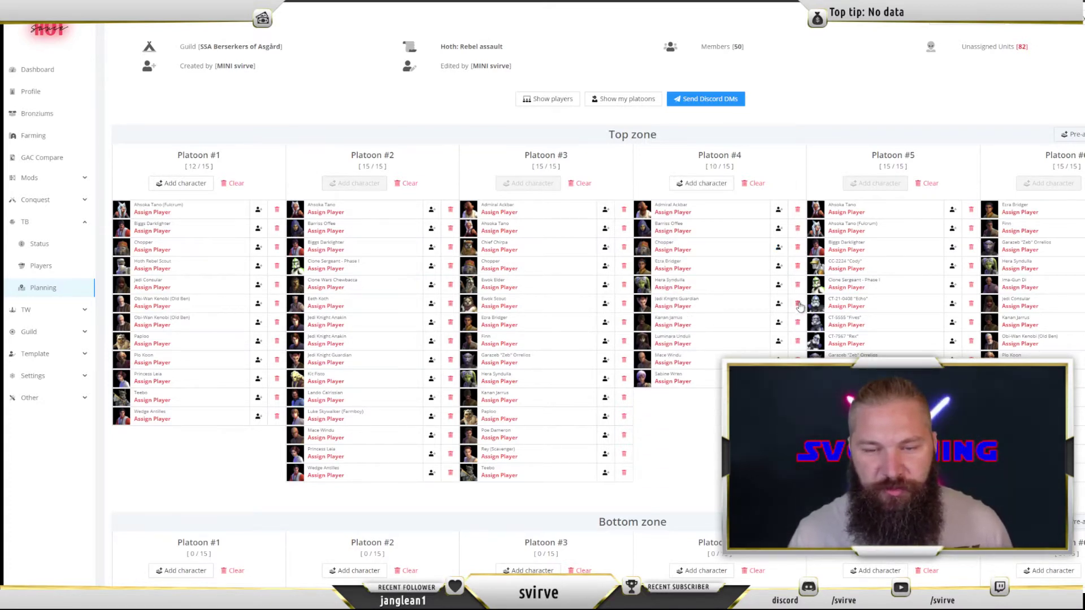
click(798, 304)
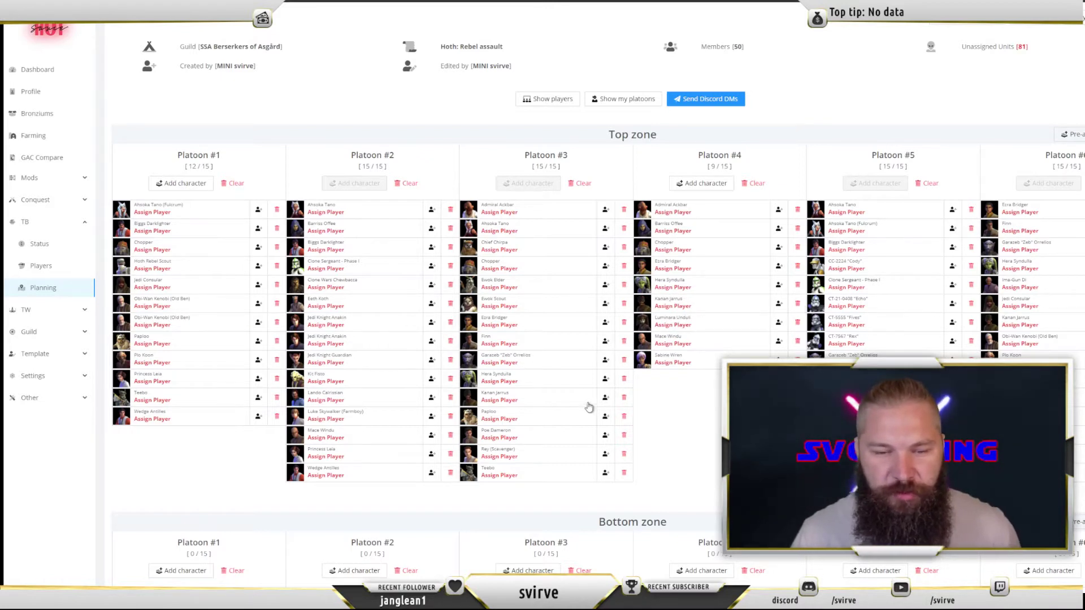
click(797, 342)
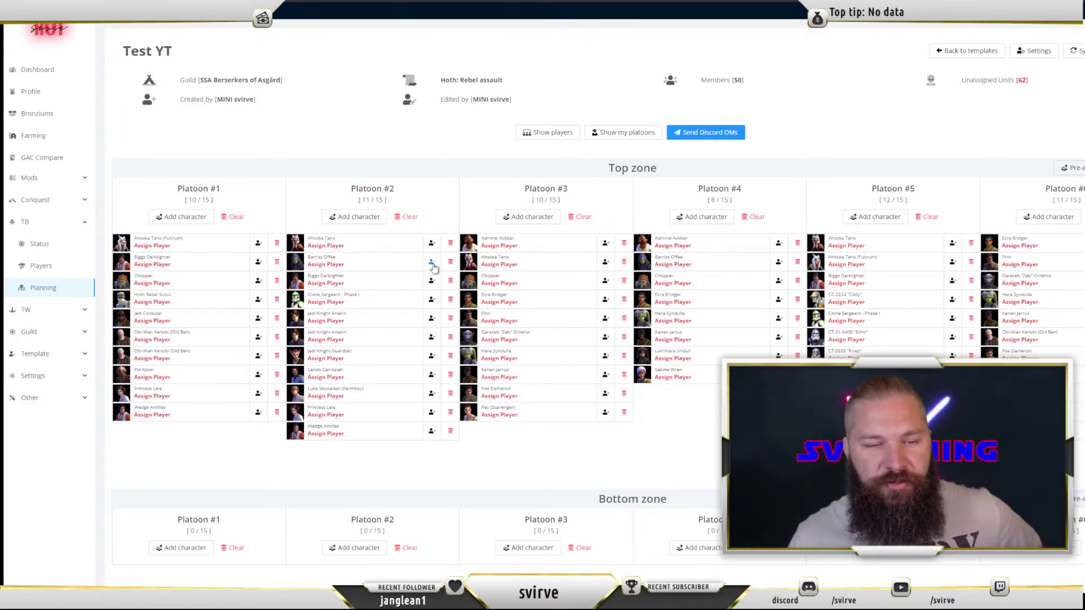
Step: Assign the two highest-GP listed players to the Barriss Offee slot and return to Test YT
click(341, 265)
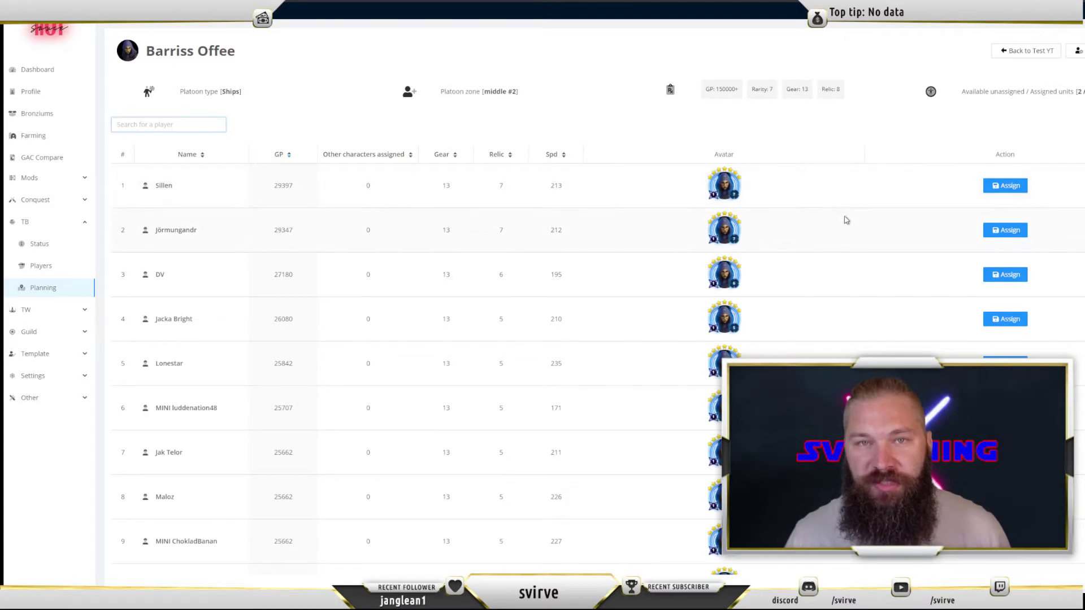
click(1008, 187)
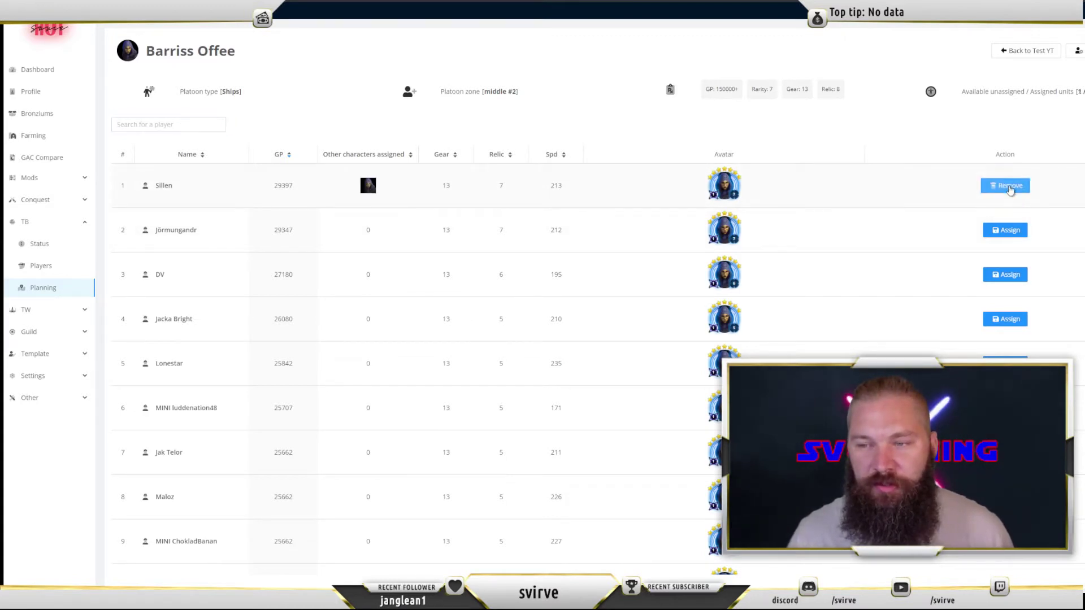
click(1005, 232)
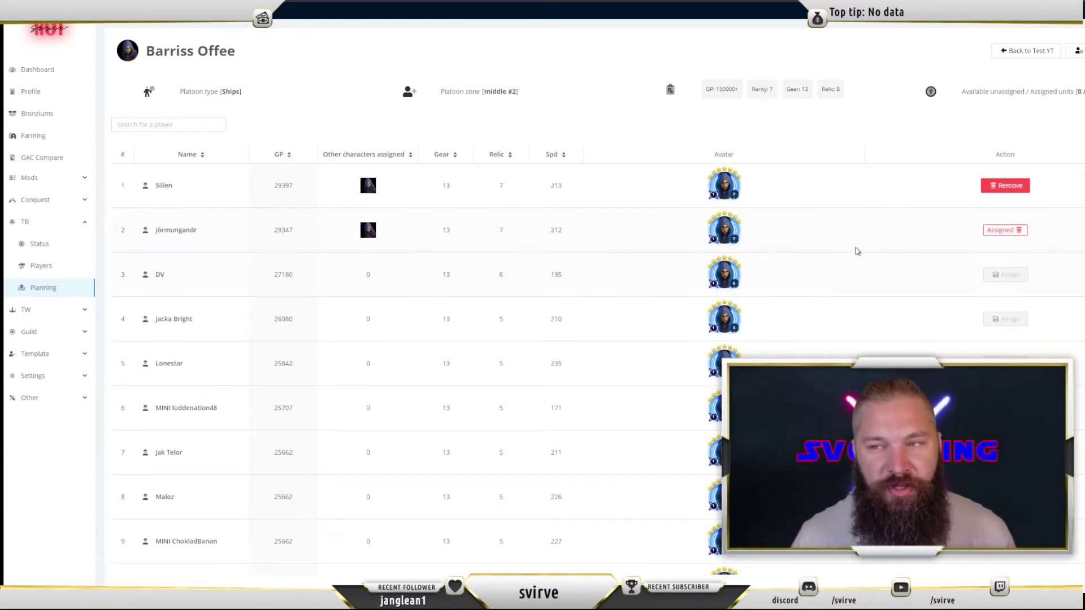
key(alt+Left)
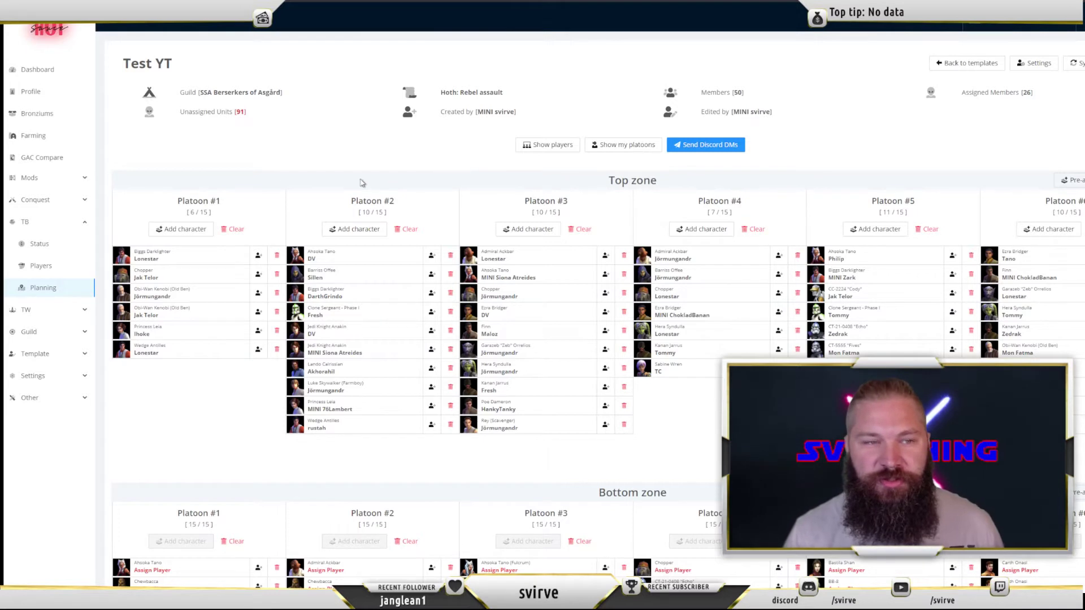
drag(185, 111, 268, 125)
click(267, 125)
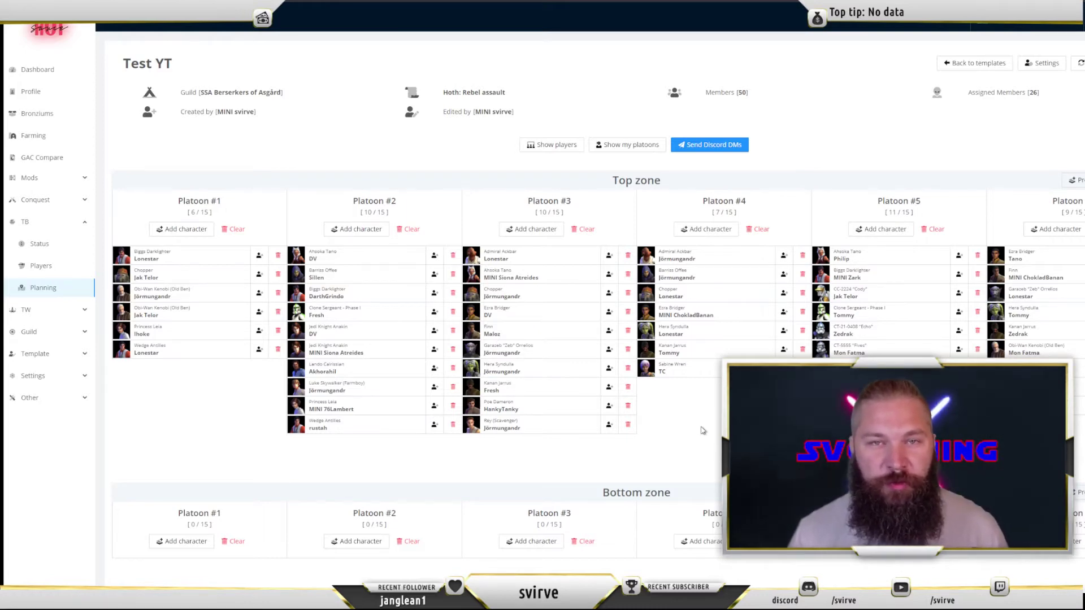
click(707, 148)
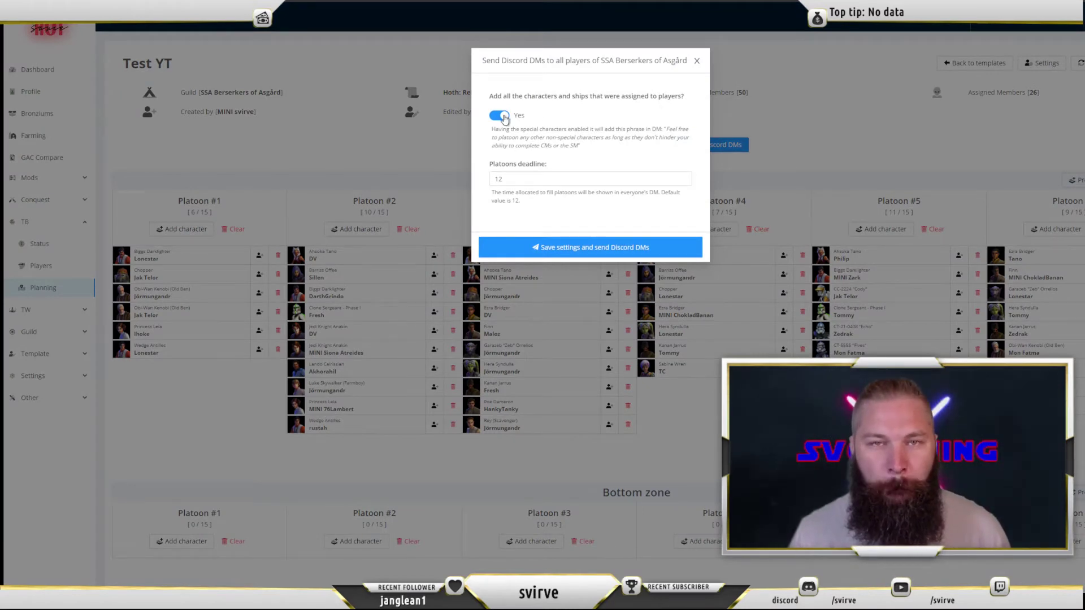
Step: Review the Send Discord DMs toggle, deadline and Save settings and send Discord DMs button
mouse_move(504, 117)
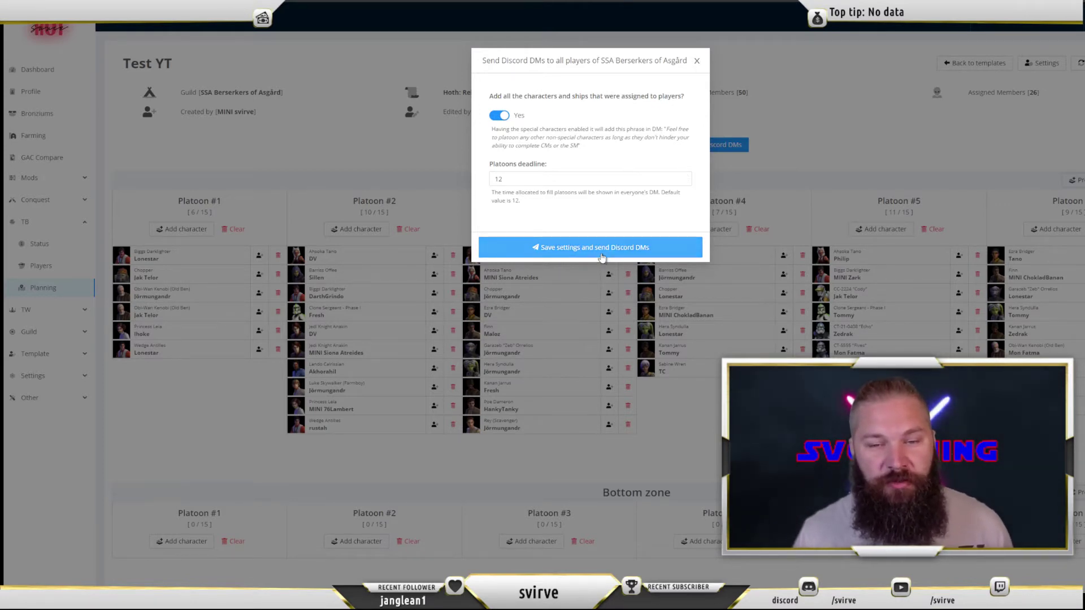
mouse_move(601, 256)
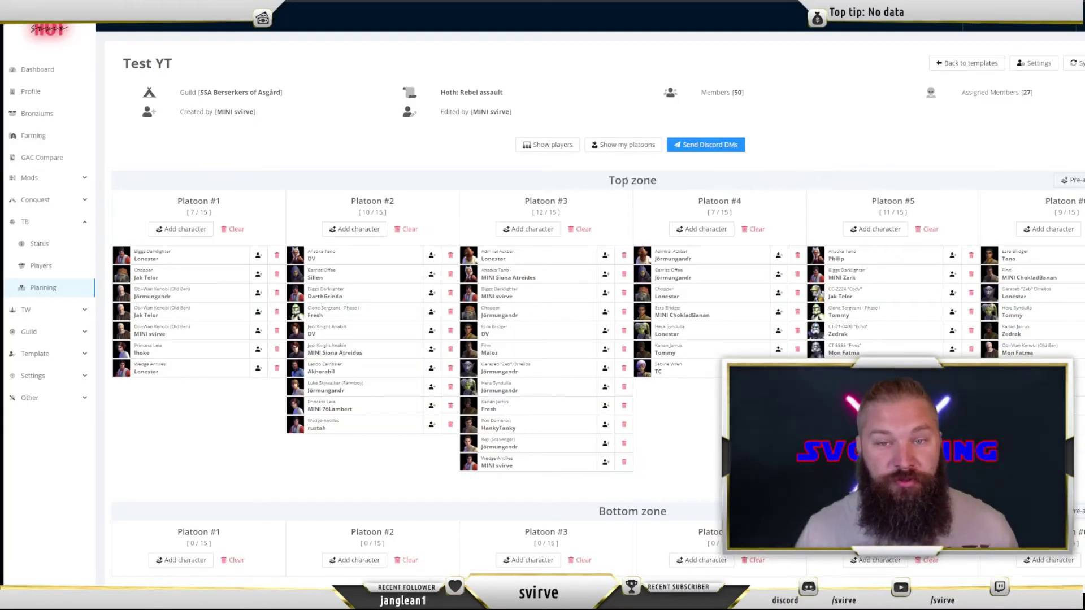
click(623, 149)
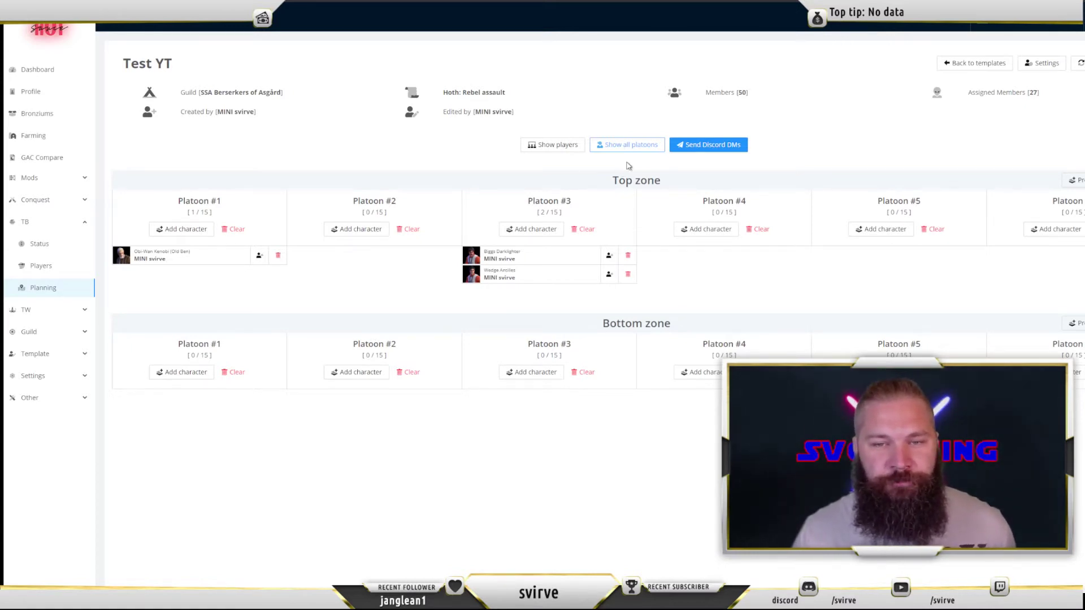
click(626, 147)
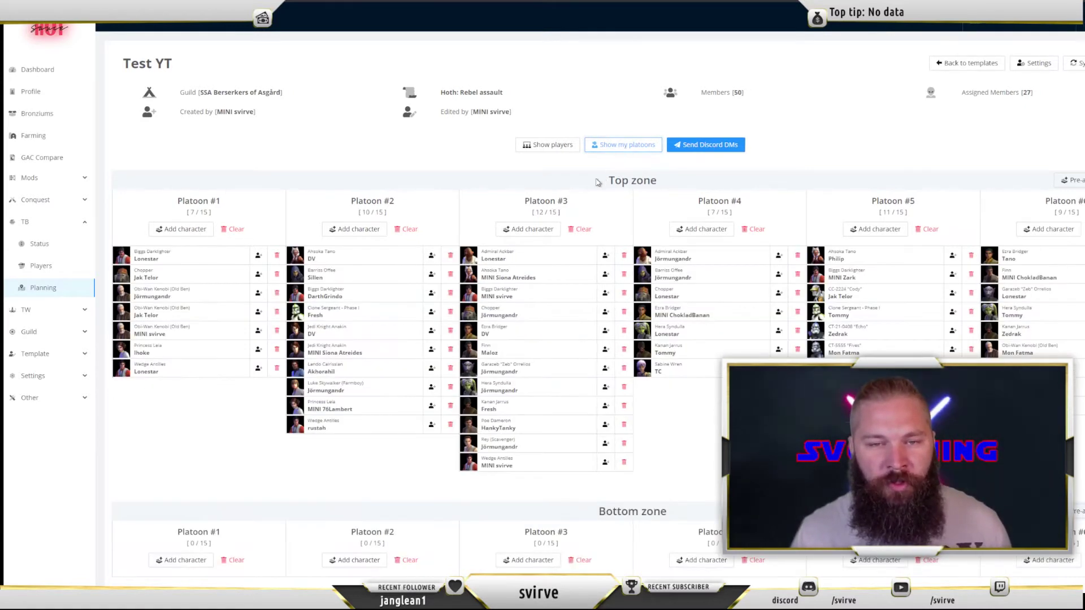
click(557, 148)
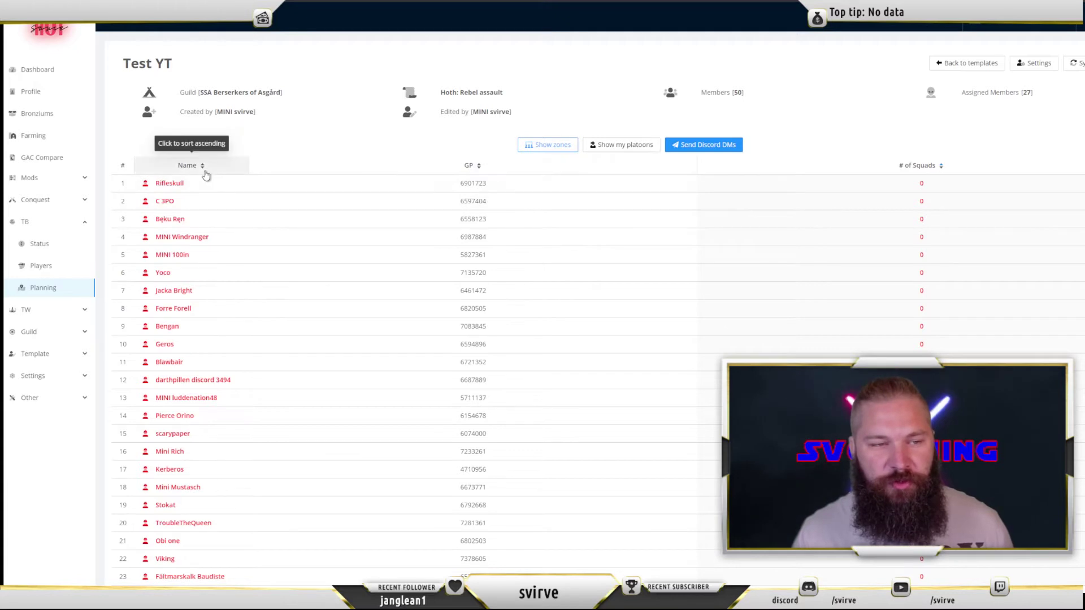
click(449, 170)
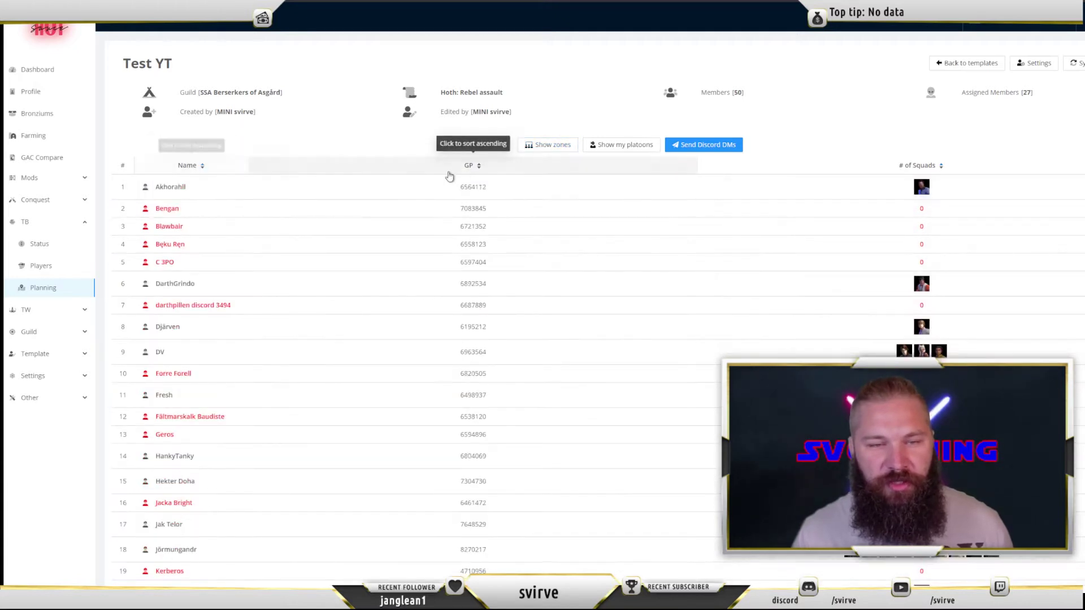
click(918, 167)
click(918, 167)
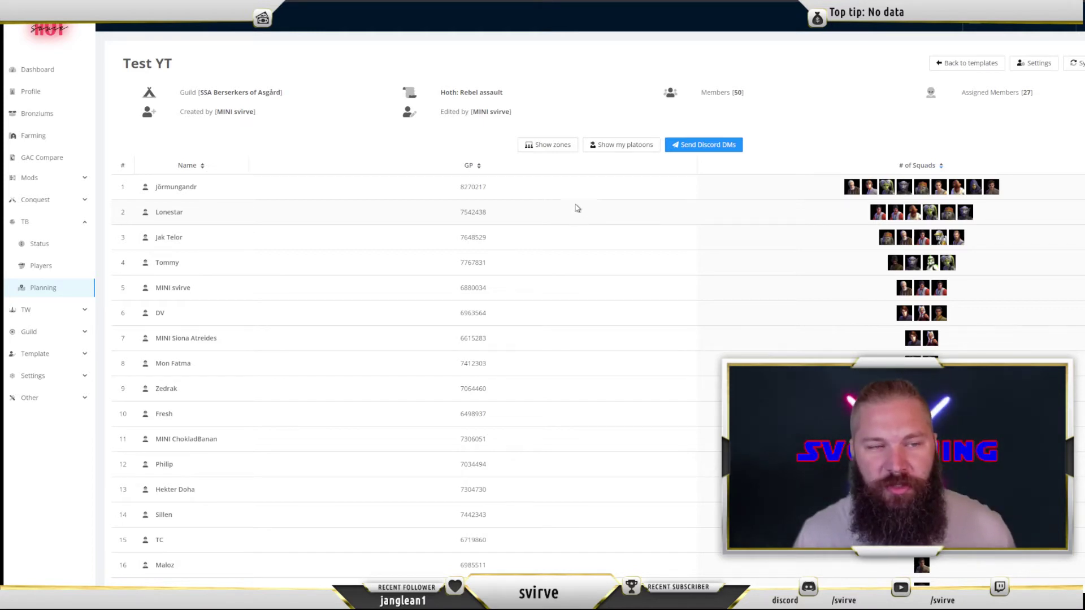
click(548, 145)
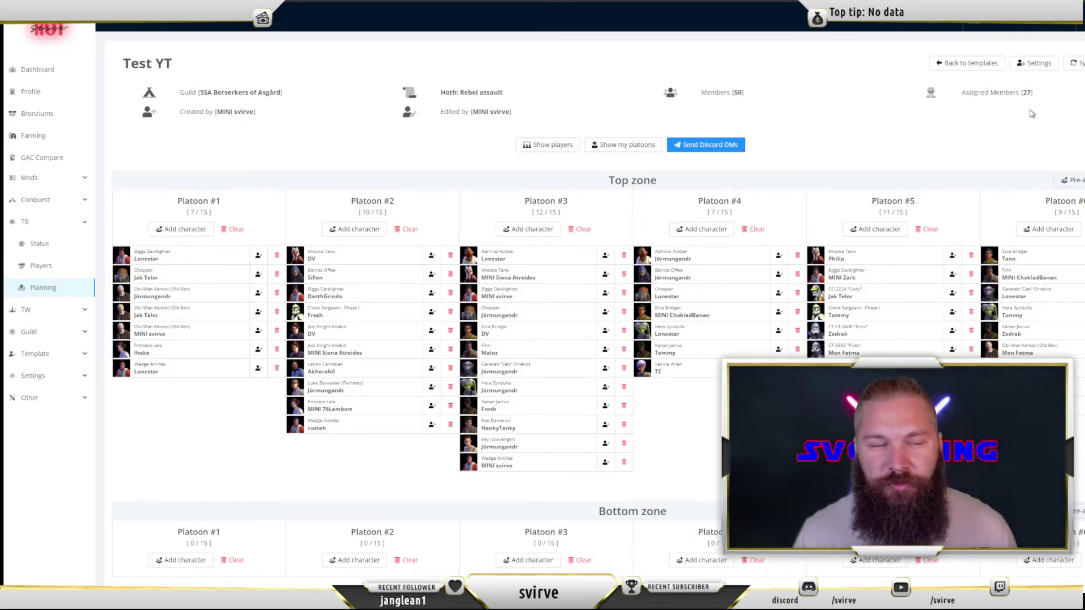
click(1032, 63)
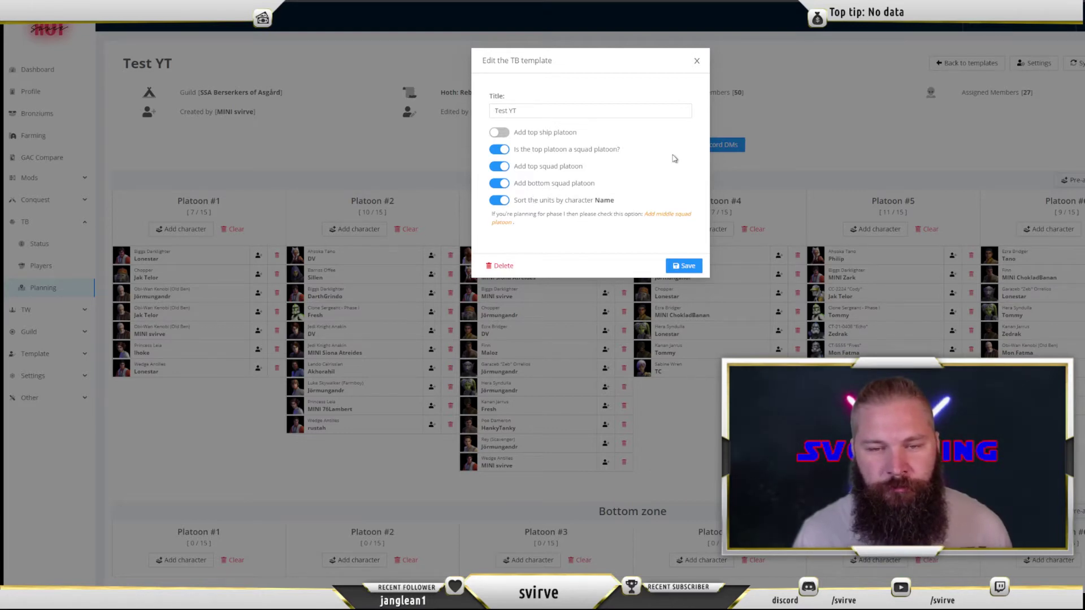
click(777, 152)
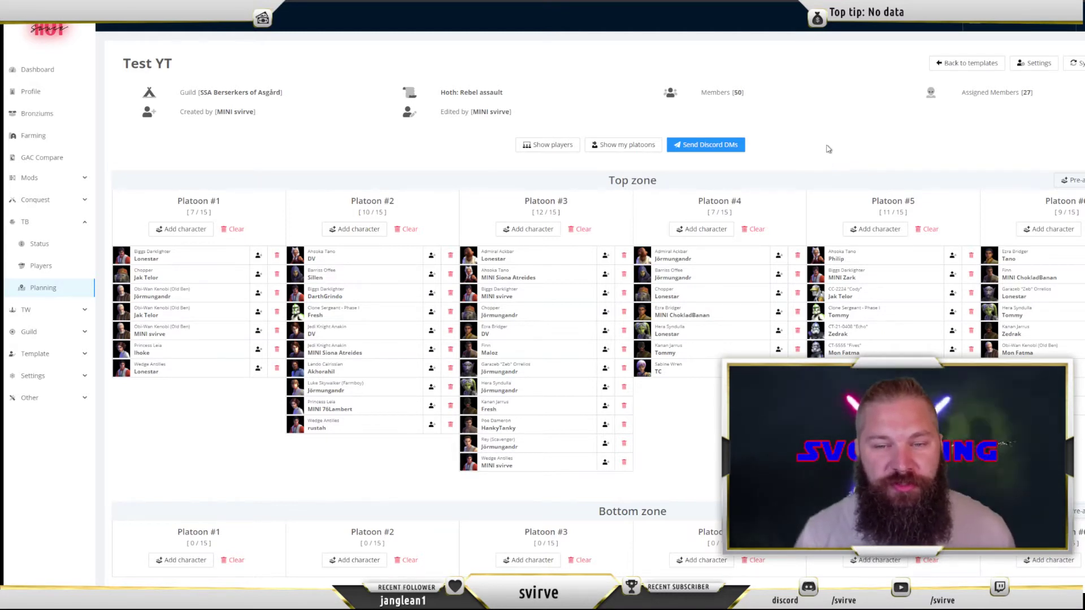
click(967, 63)
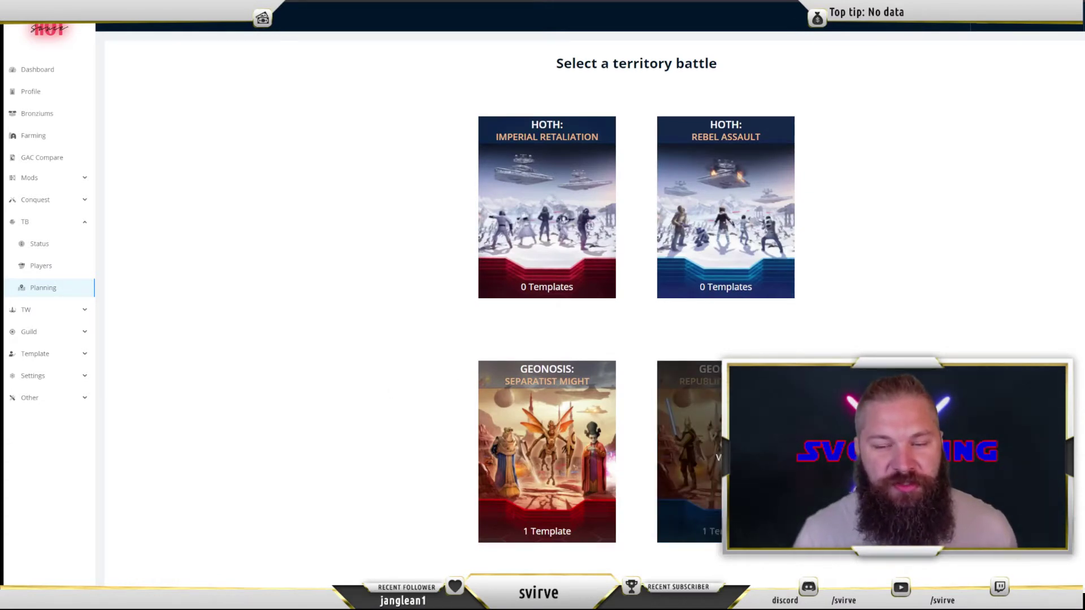
Step: Add a Geonosis: Republic Offensive template titled 'Test YT', save it and view its planning page
click(700, 404)
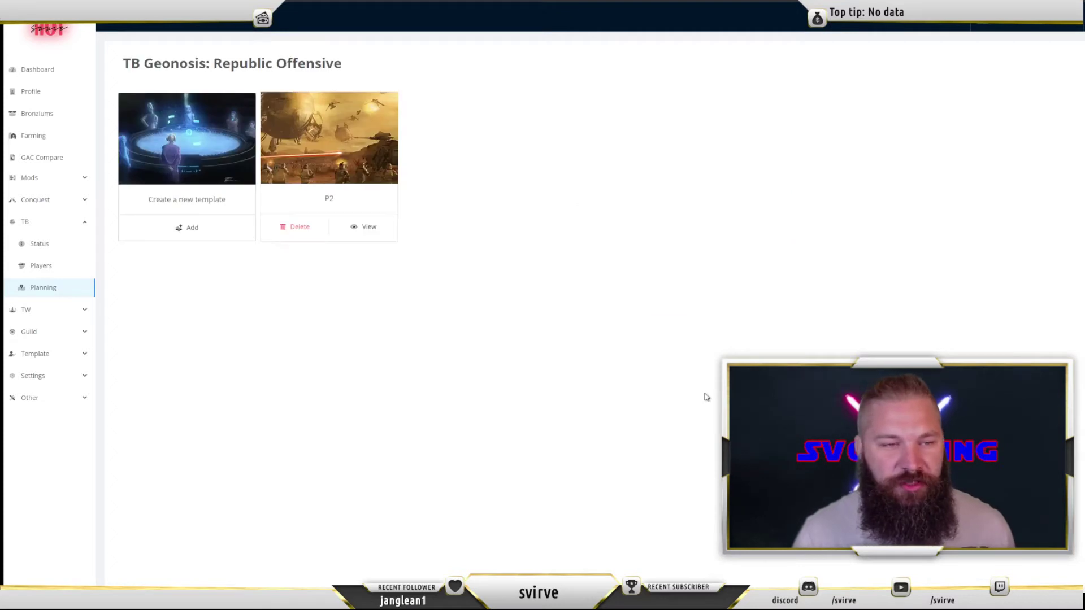
click(192, 229)
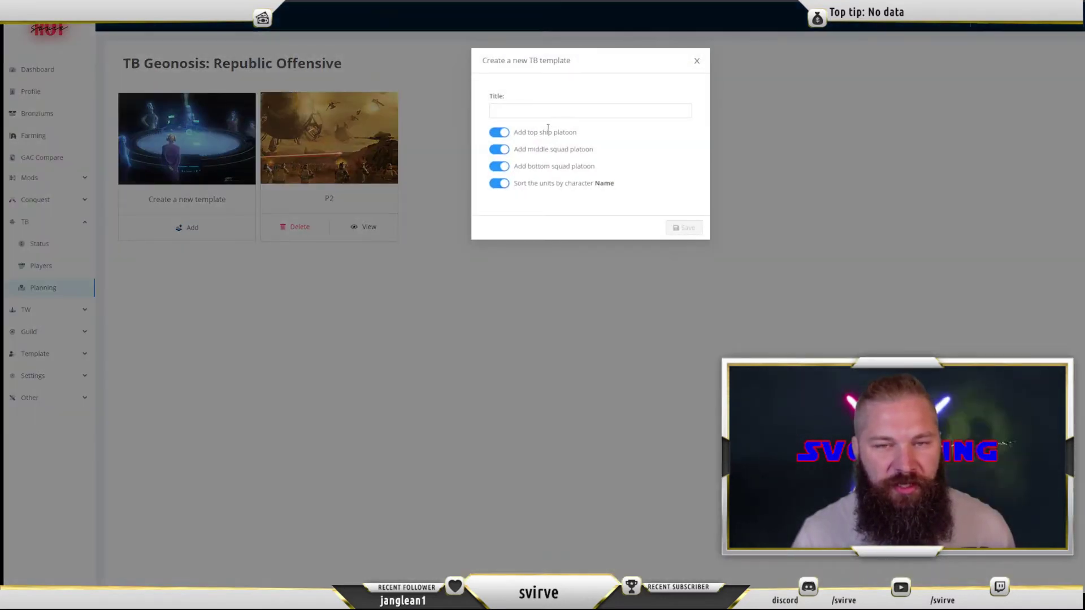
click(536, 111)
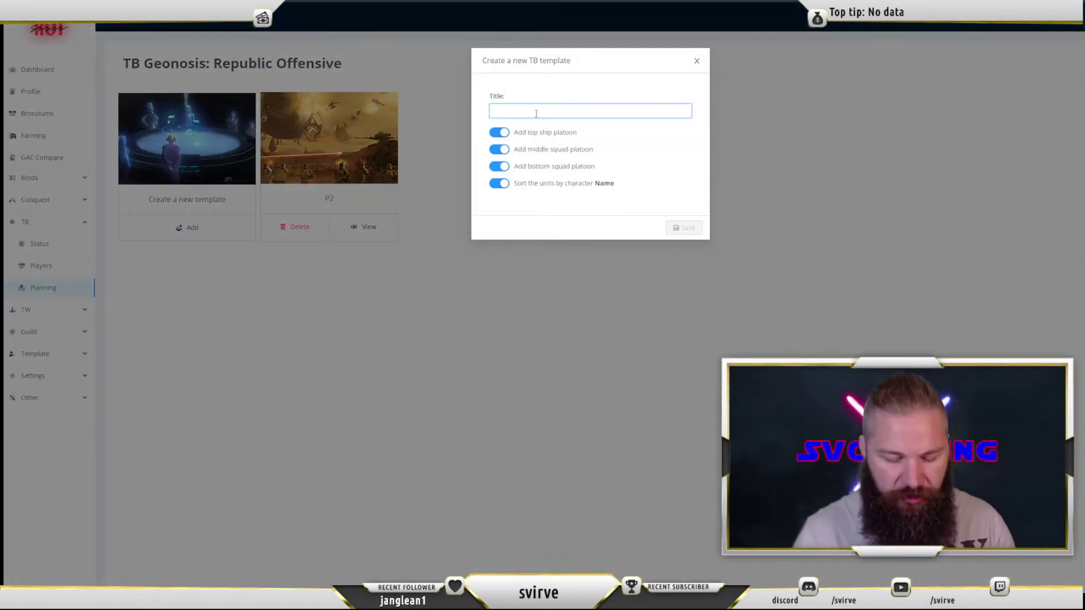
text(Test YT)
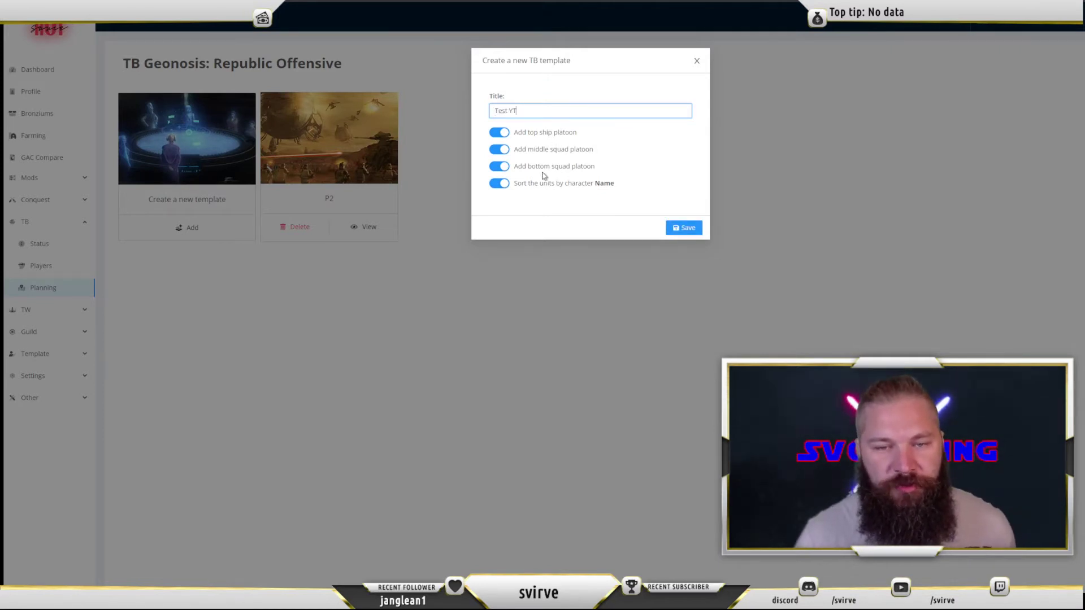
click(684, 227)
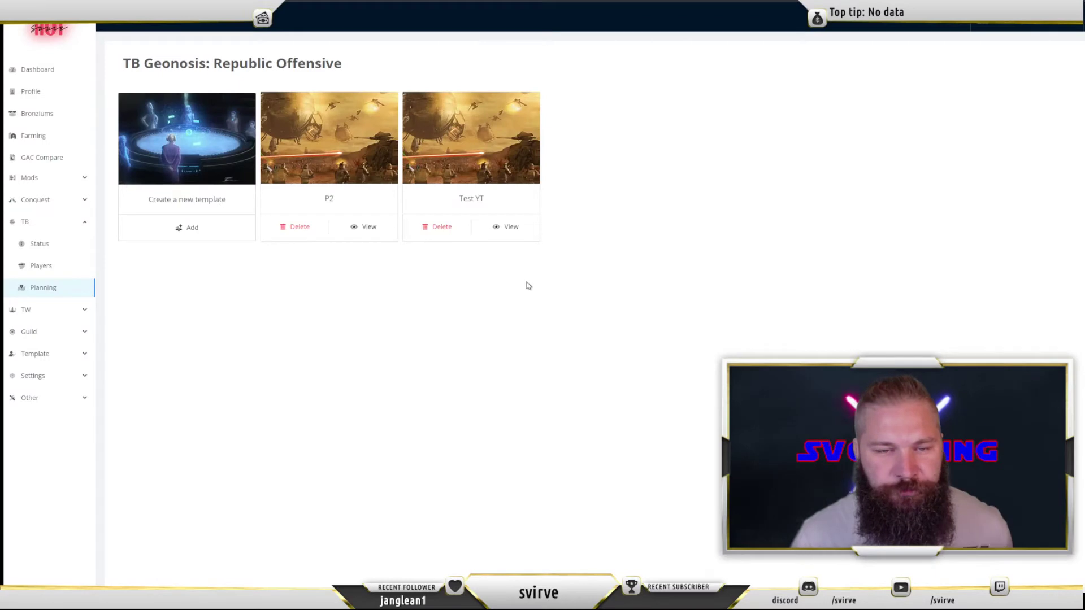
click(508, 227)
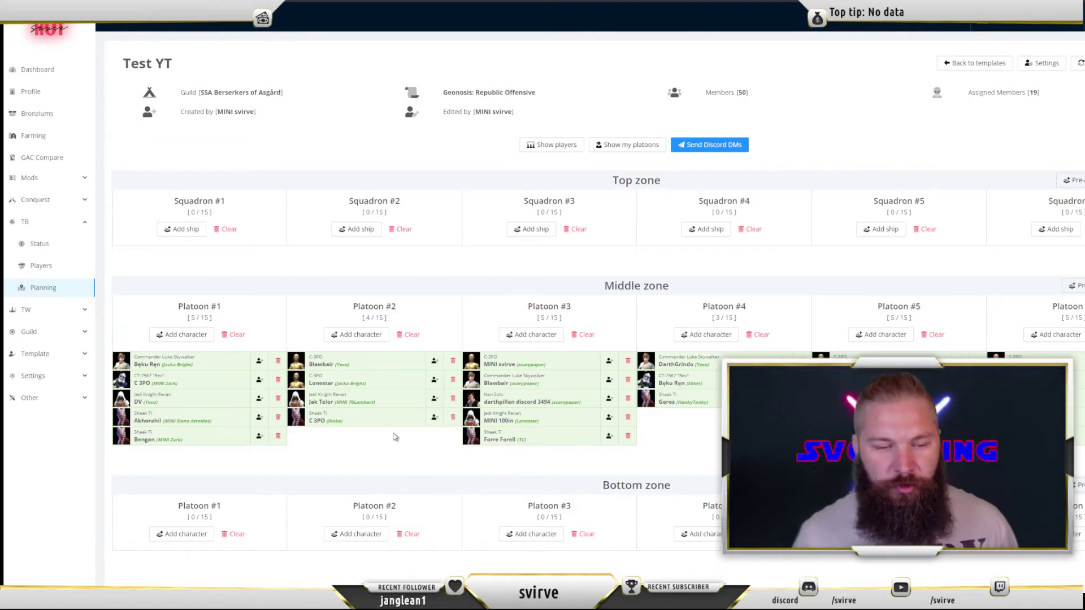
Step: Assign a player's Shaak Ti to Middle zone Platoon #4, bringing it to 4/15
click(710, 342)
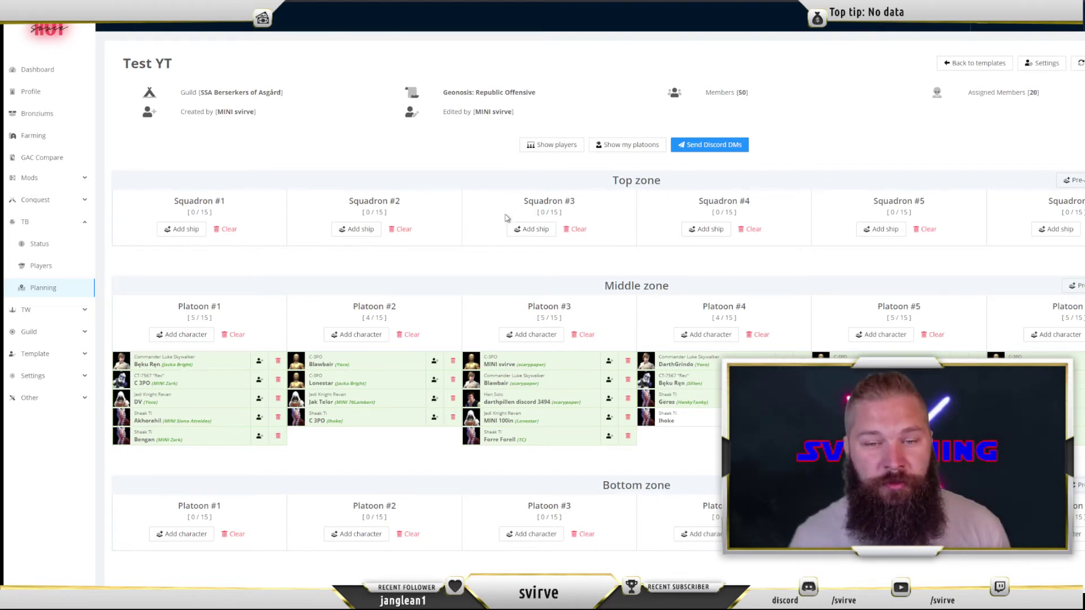
double_click(404, 202)
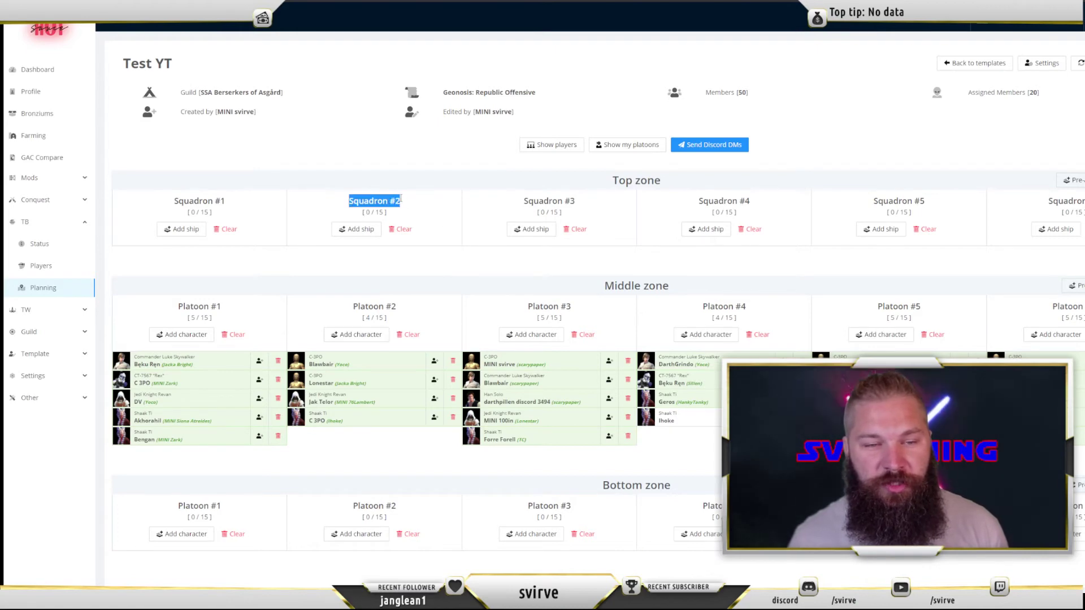
click(405, 202)
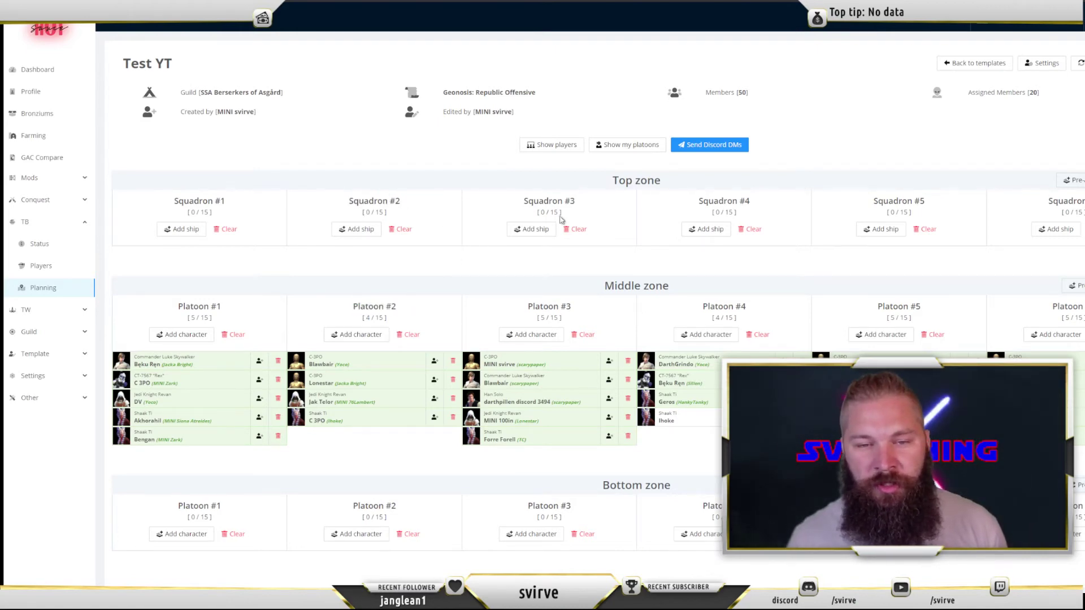
Step: Pre-assign Phase 4 ships to the Top zone, replacing the previous ships
click(1076, 182)
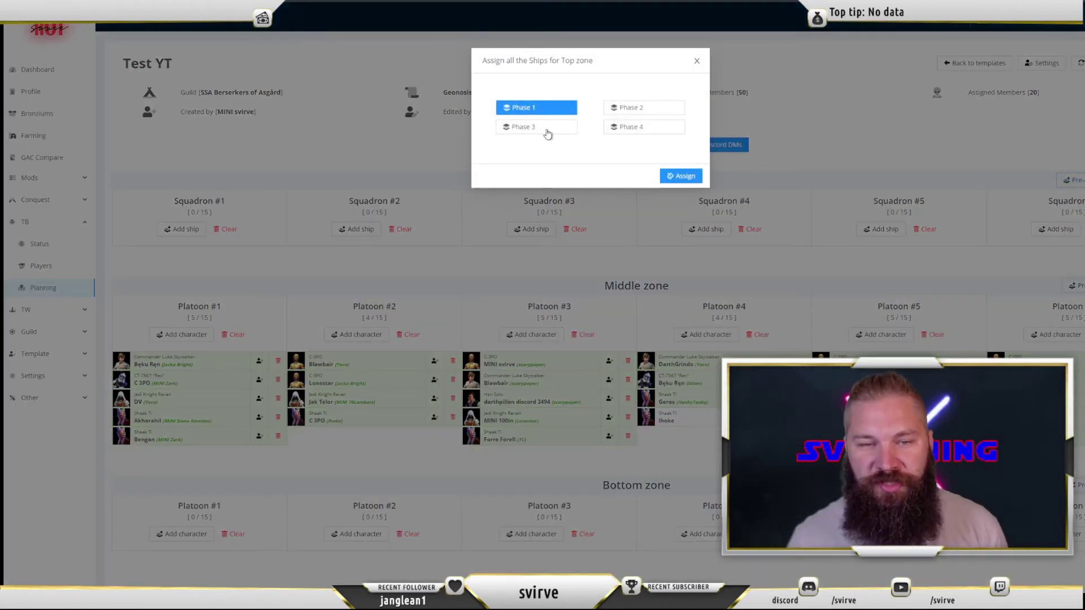
click(621, 128)
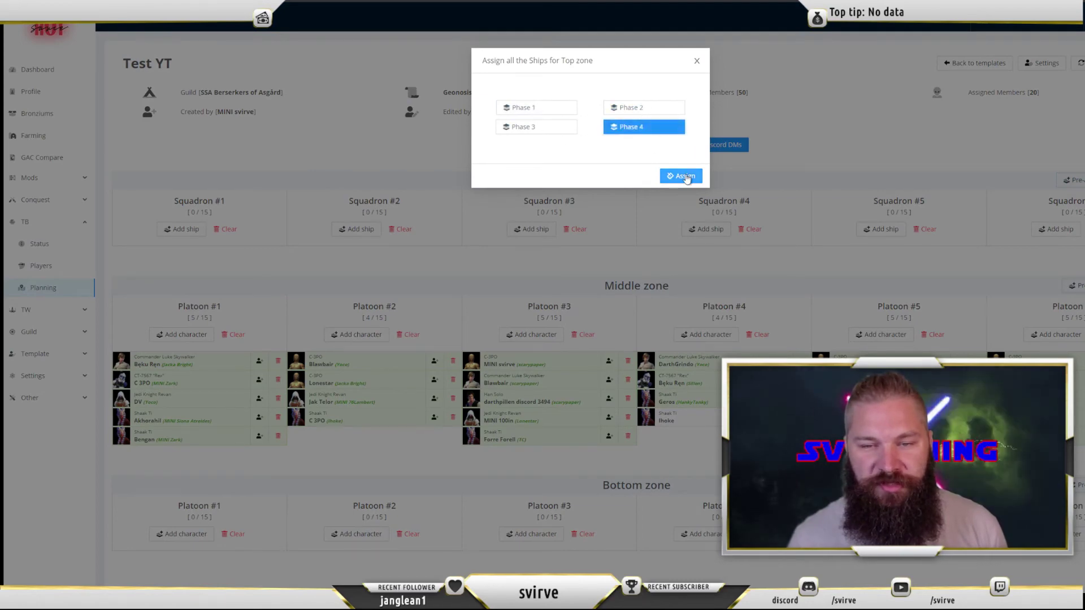
click(681, 175)
click(802, 149)
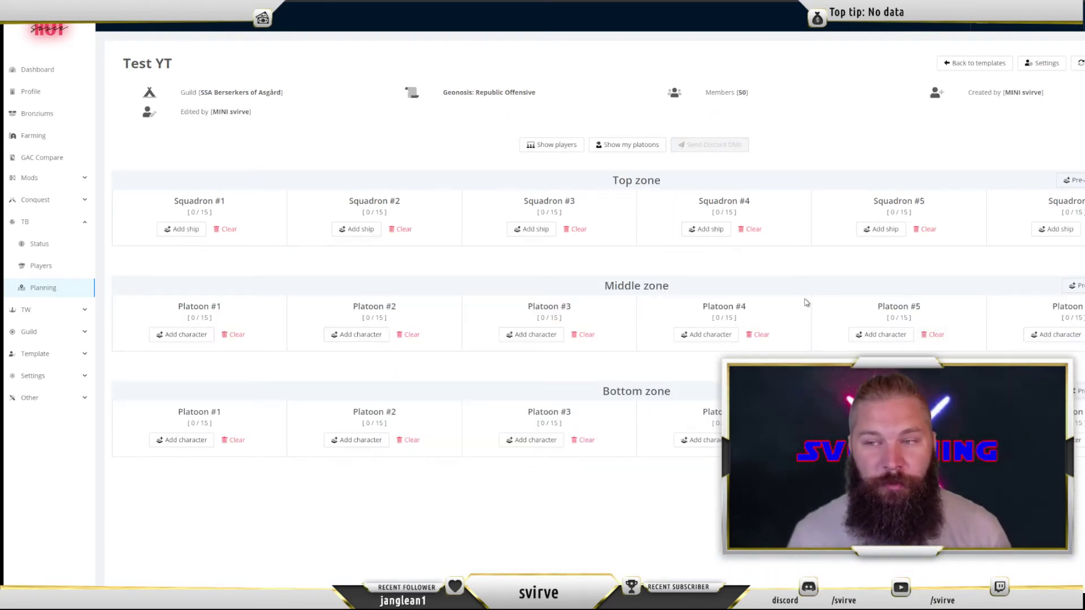
Step: Pre-assign Phase 2 characters to the Middle zone, then bring up the C-3PO player list
click(1078, 286)
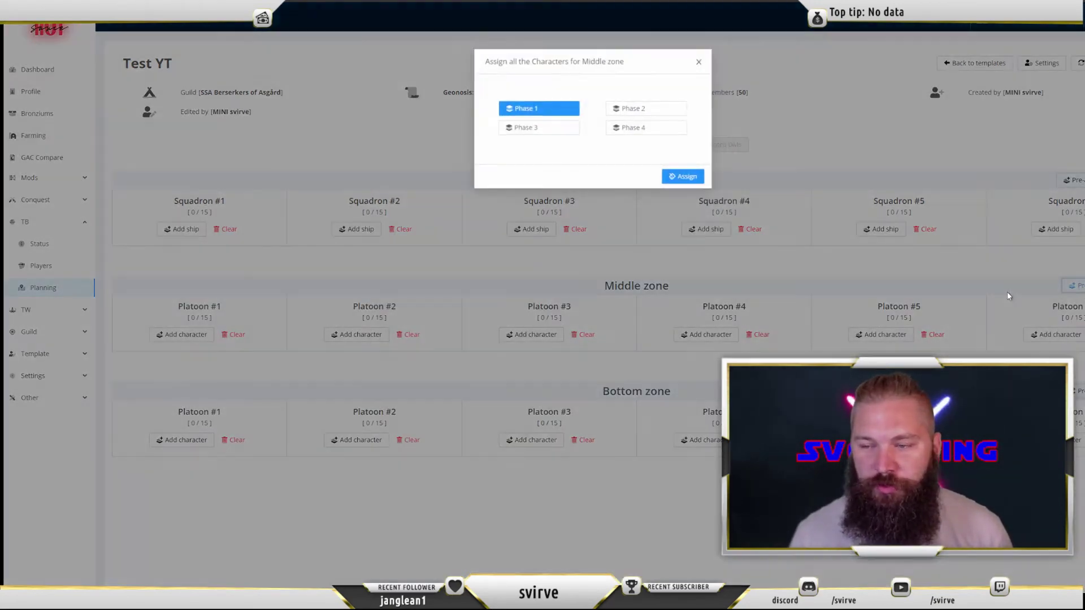
click(622, 110)
click(678, 174)
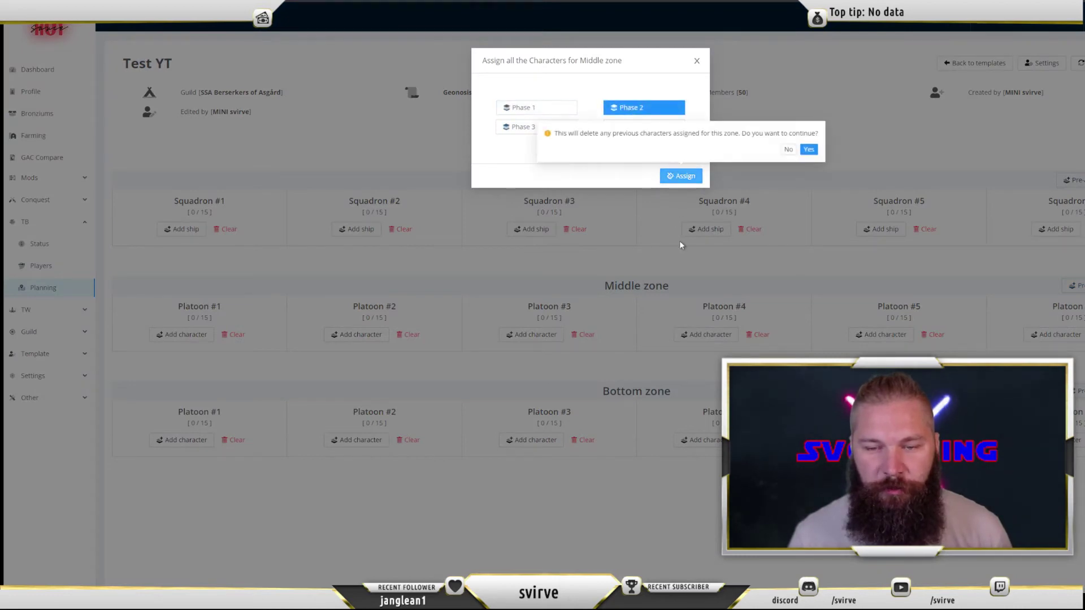
click(808, 149)
scroll(571, 339, down, 2)
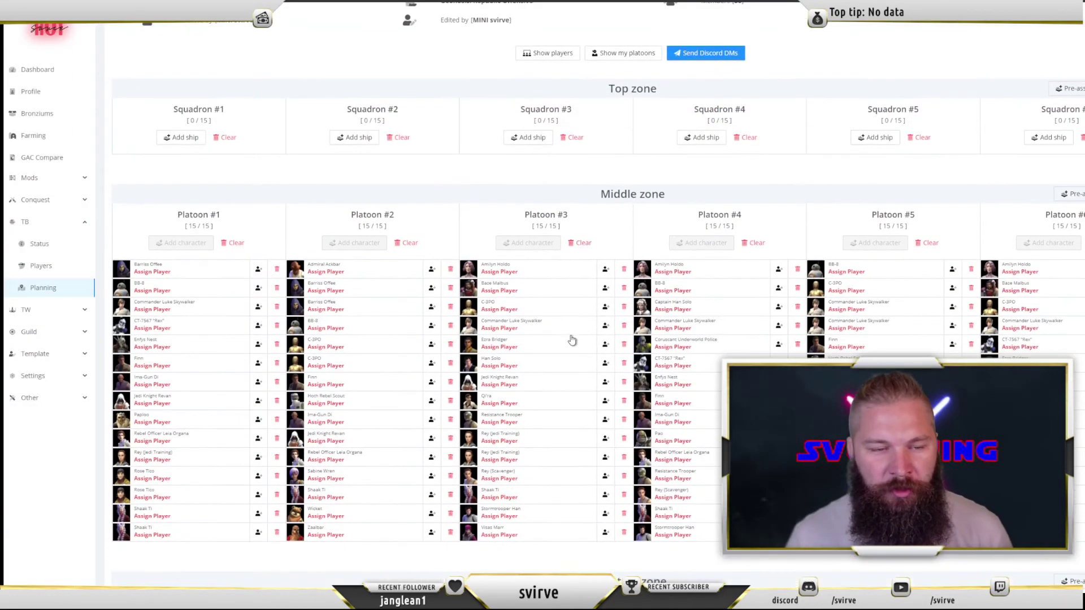
click(333, 348)
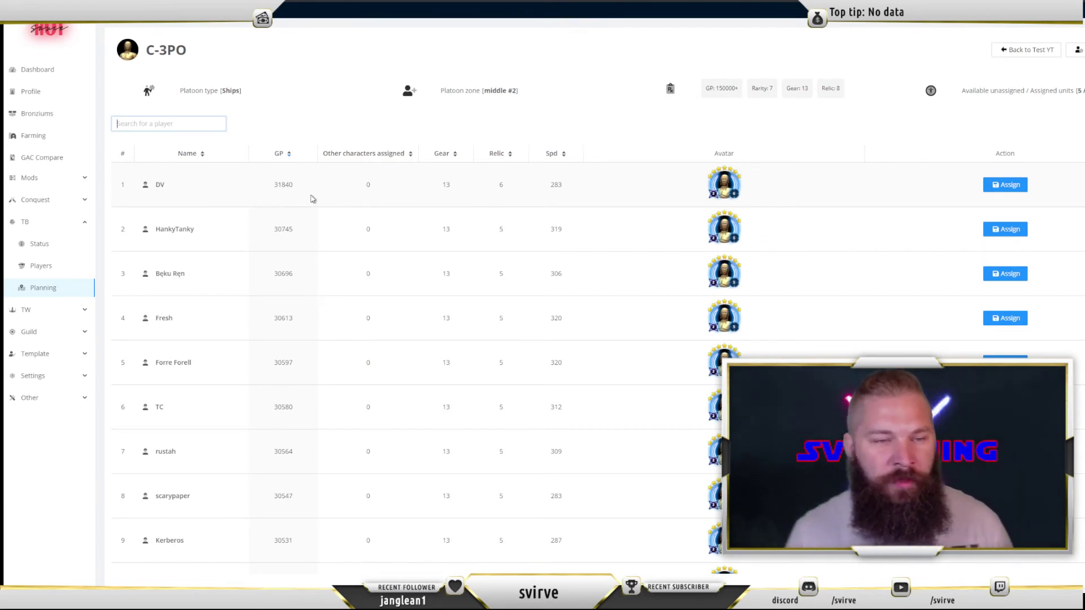
Step: Sort the C-3PO player list by GP (lowest first), Relic and speed, and check the filter settings
click(299, 162)
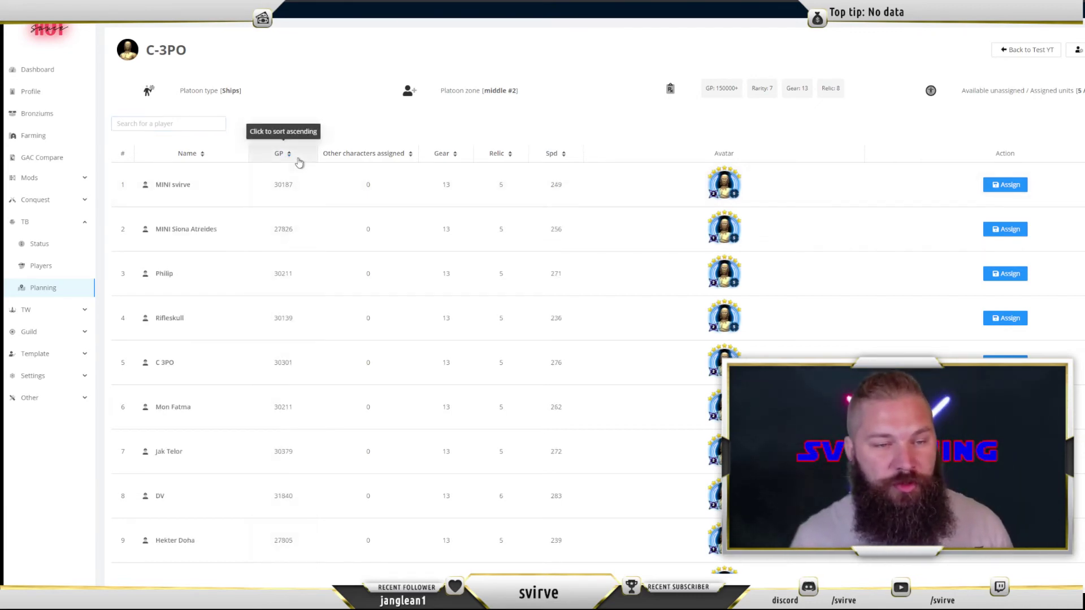
click(299, 162)
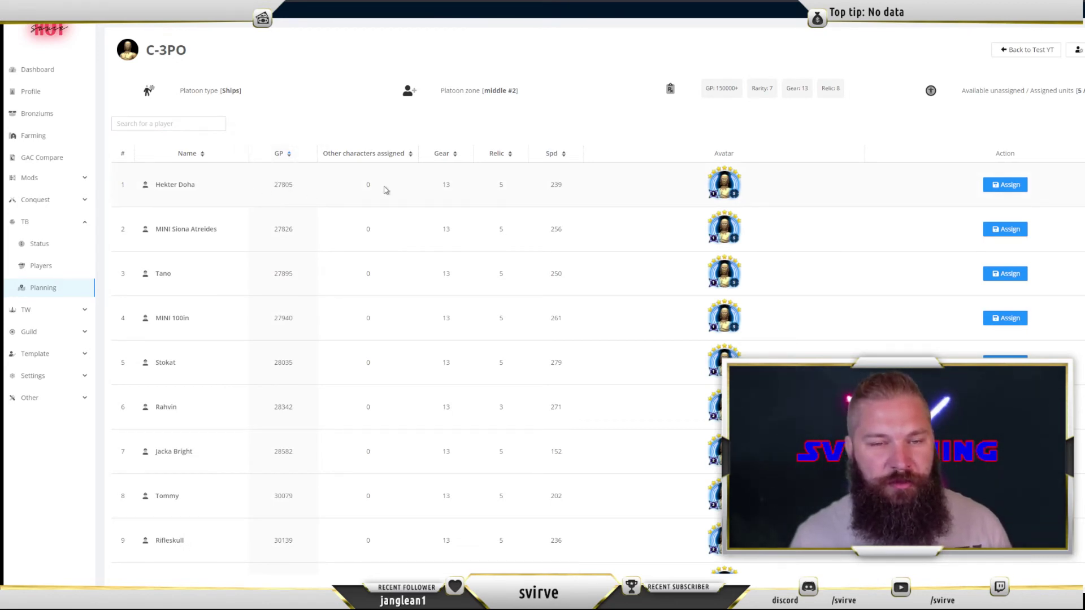
click(499, 155)
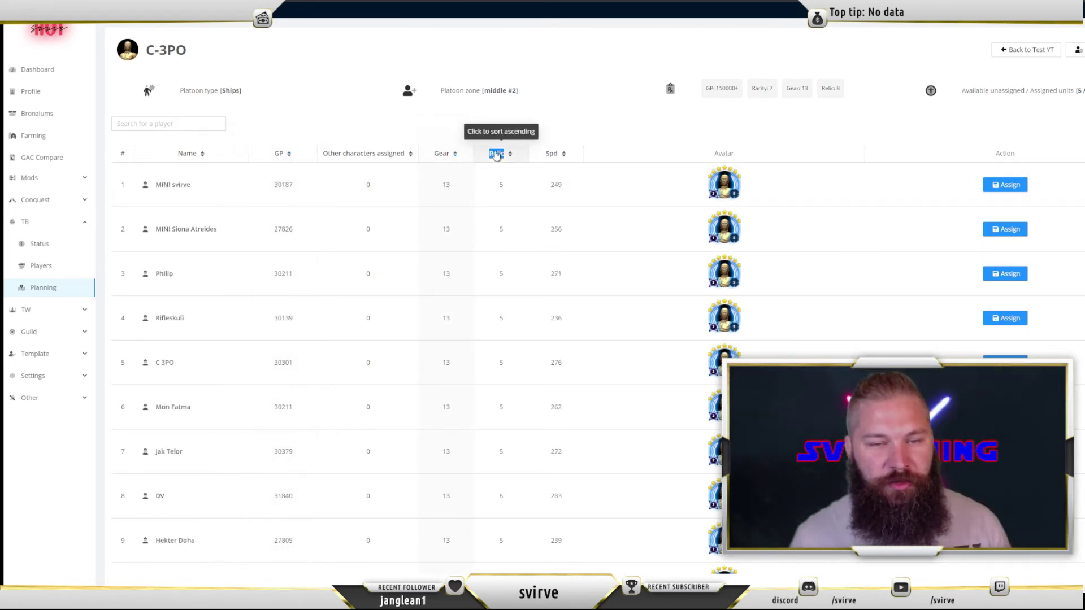
click(558, 154)
click(559, 156)
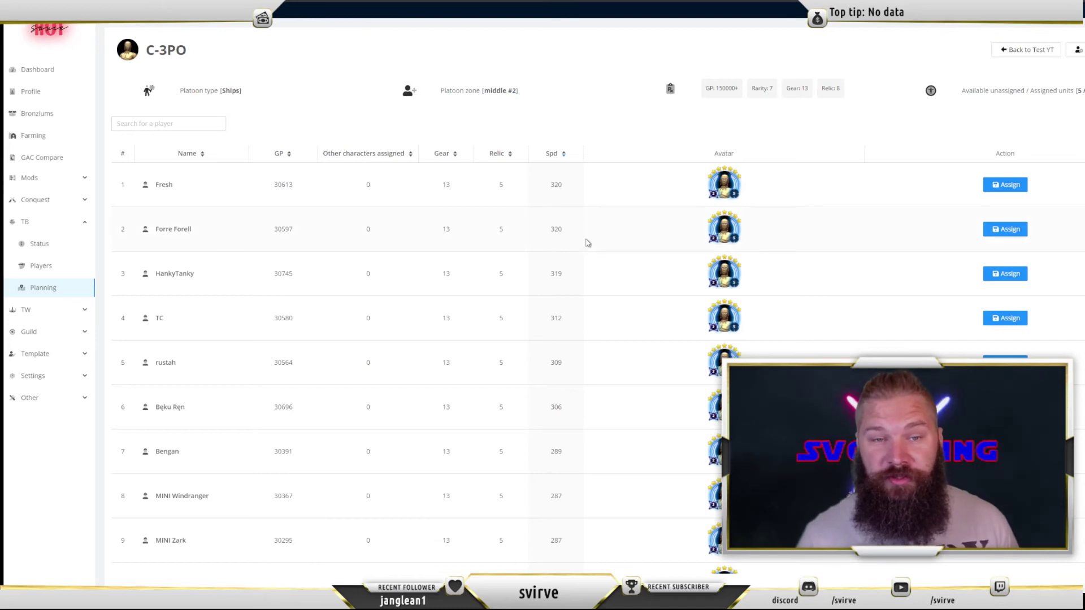
click(1078, 50)
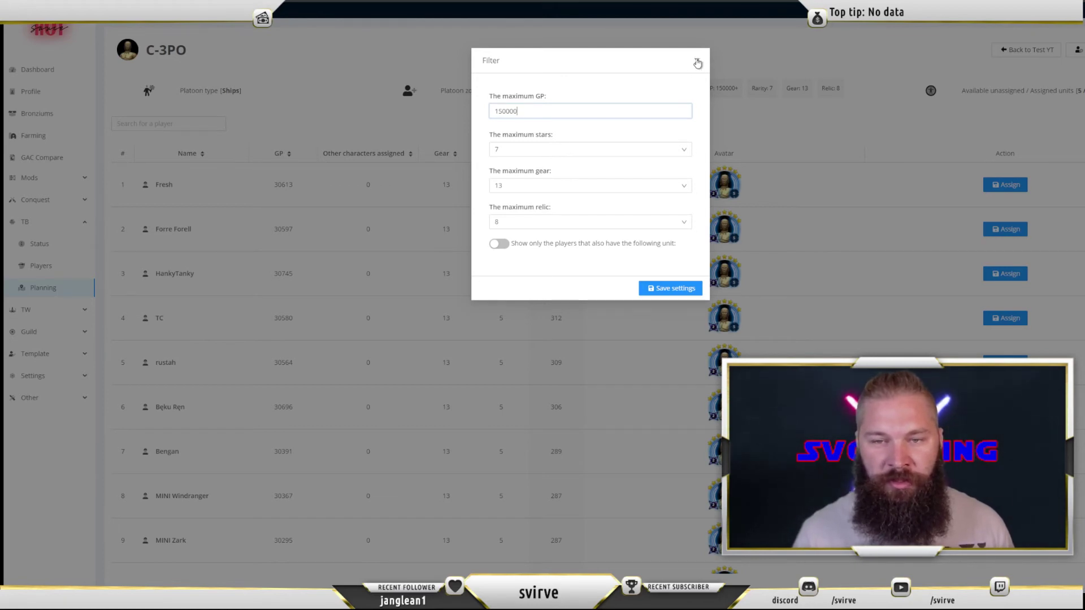
click(698, 64)
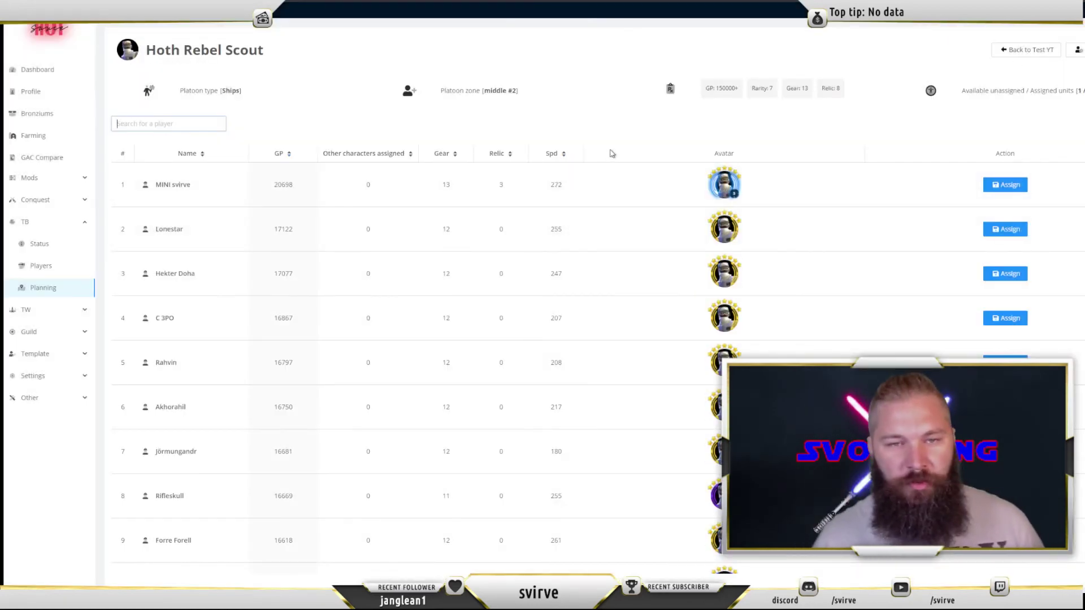
Step: Cap the Hoth Rebel Scout player filter at 18000 GP and gear 12
click(1078, 49)
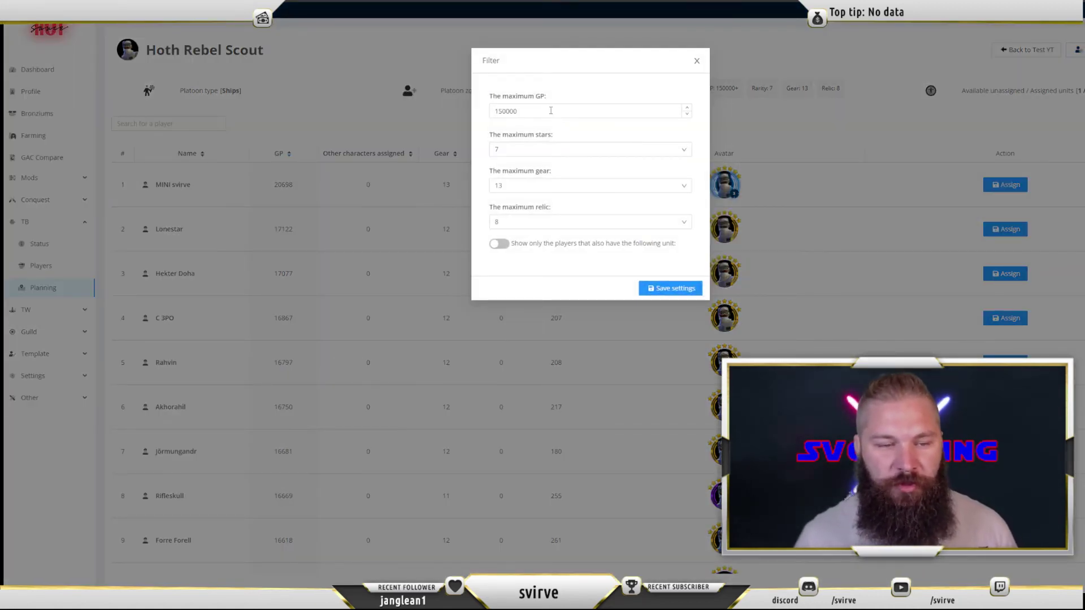
drag(550, 111, 442, 111)
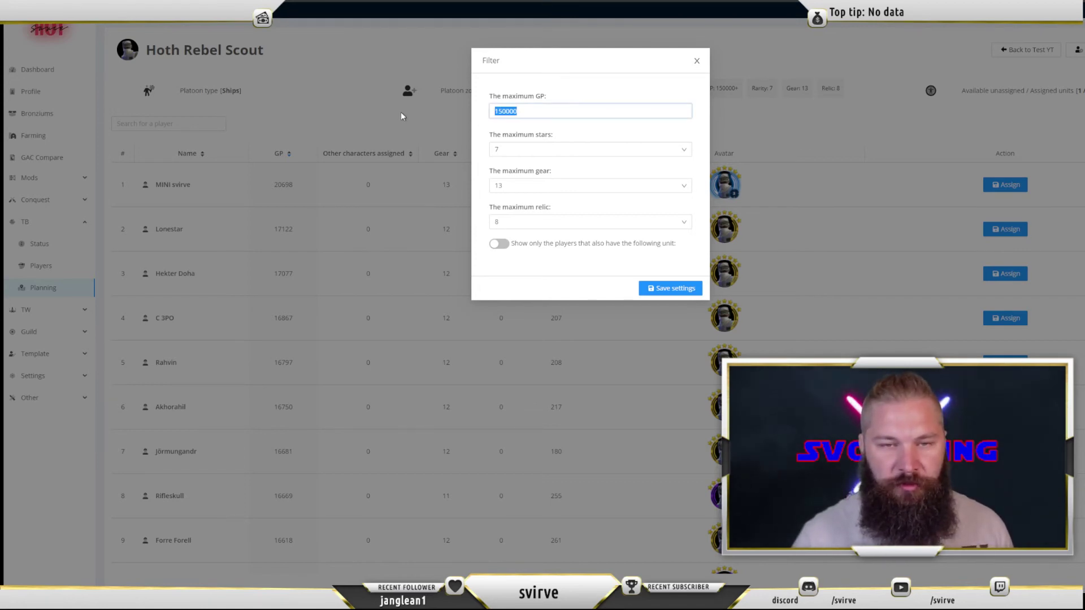
text(18)
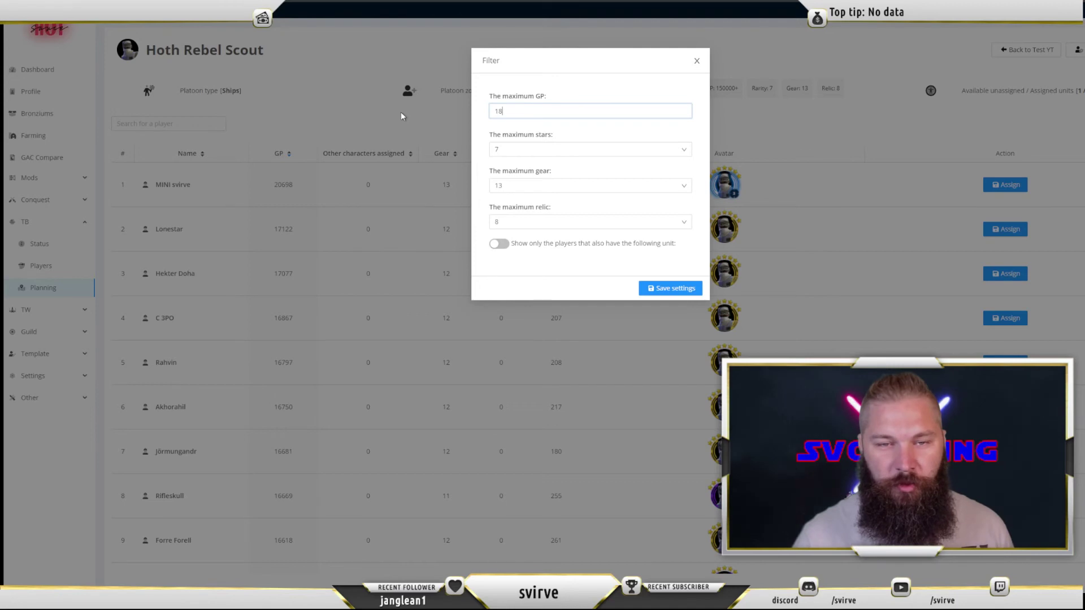
text(000)
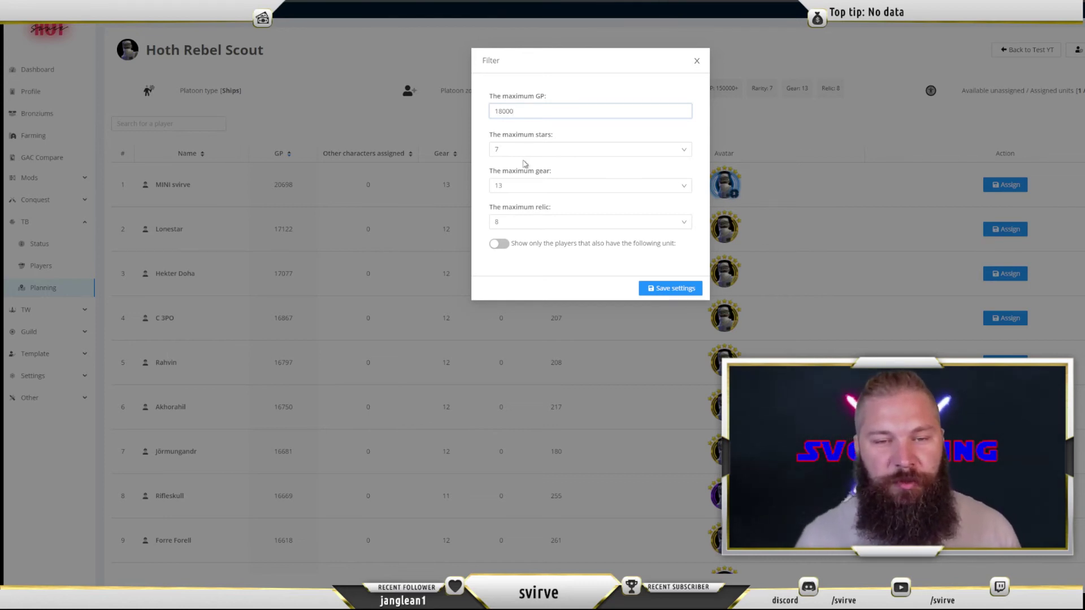
click(681, 187)
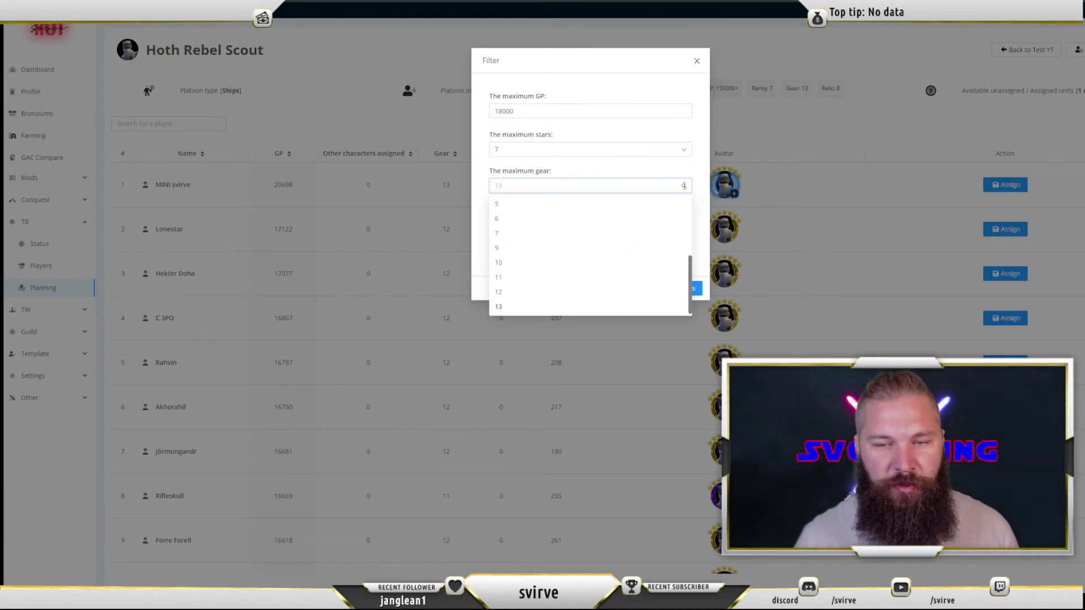
click(518, 133)
click(622, 186)
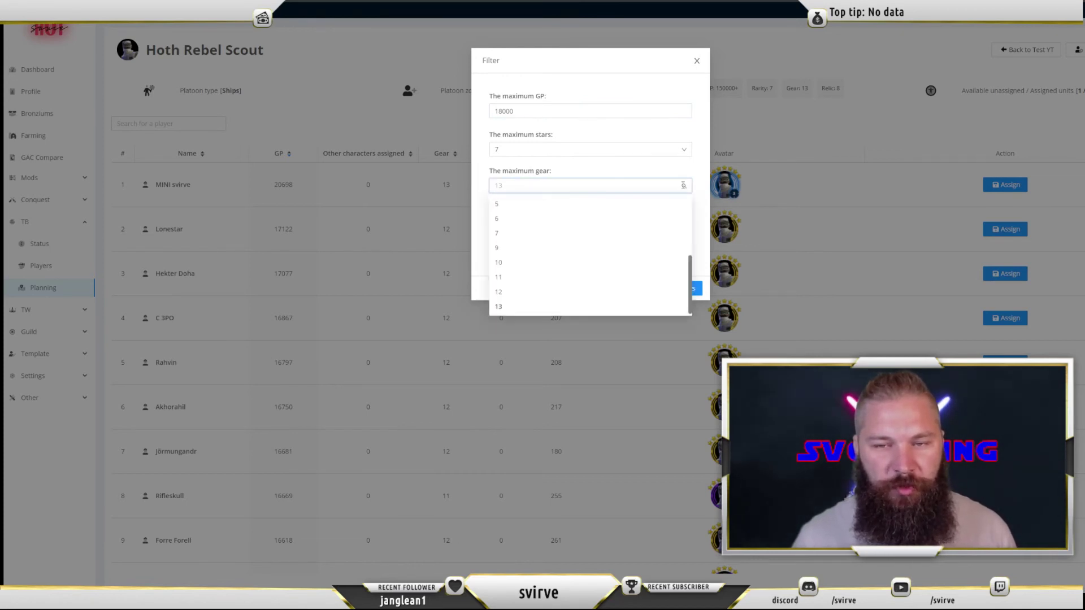
click(501, 298)
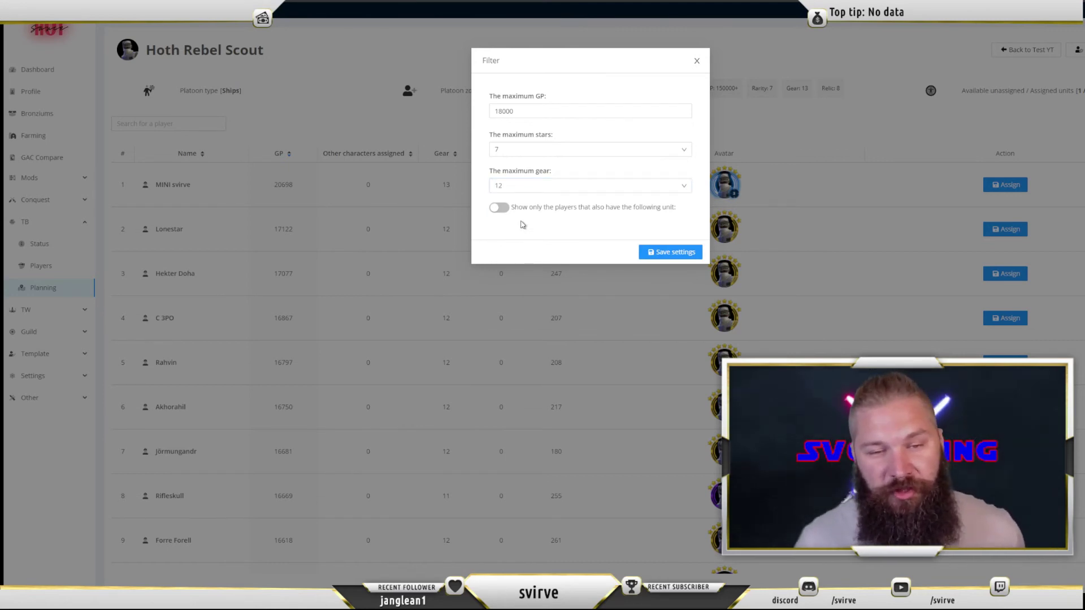
Step: Require players to own Jedi Master Kenobi at 7 stars, gear 13, and save the filter
click(500, 209)
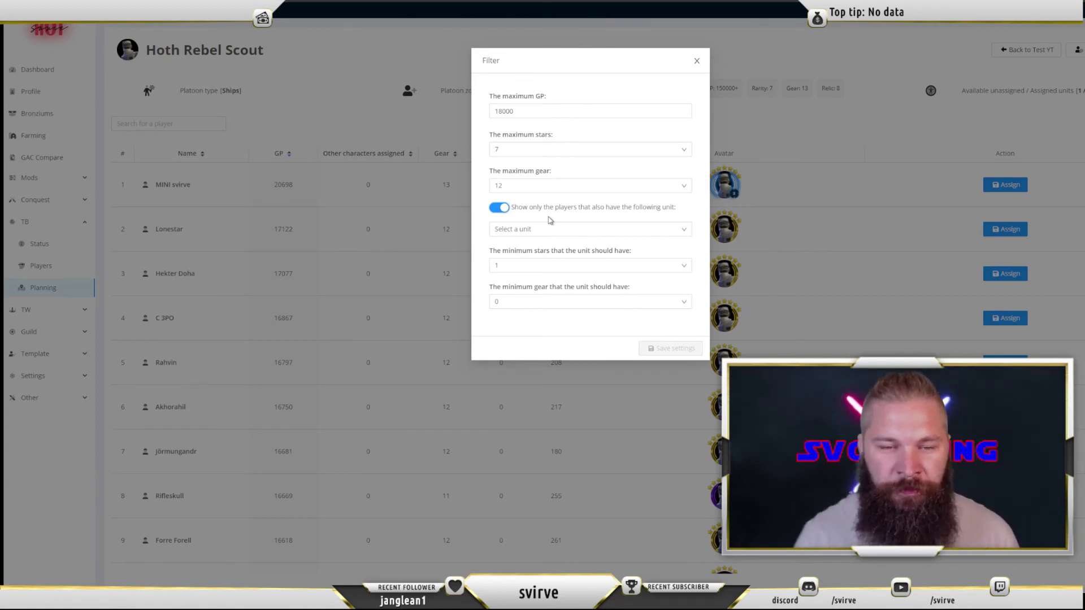
click(548, 229)
scroll(555, 308, down, 10)
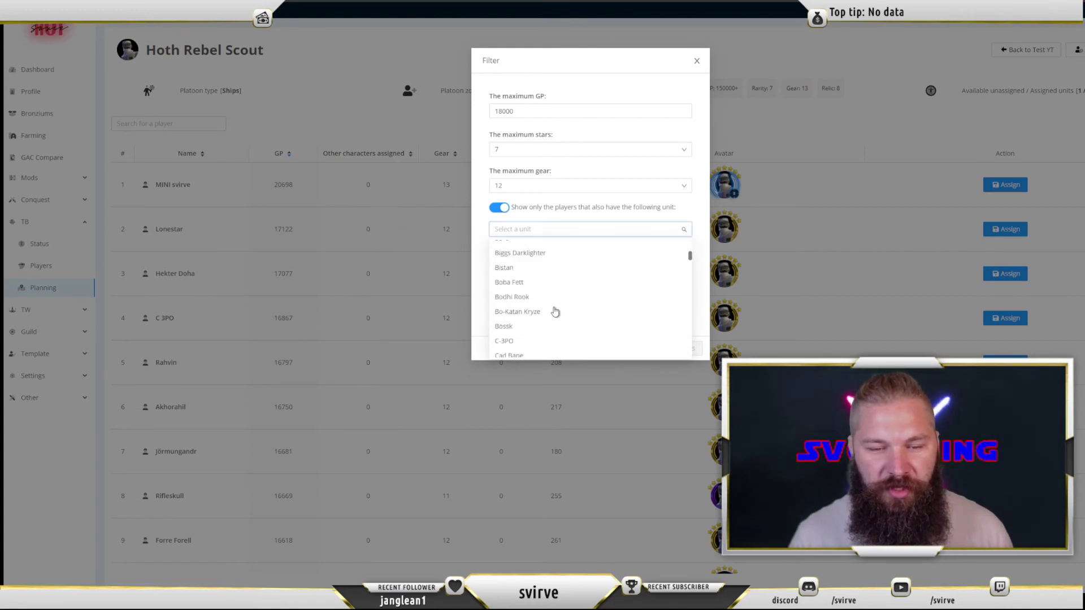
scroll(557, 311, down, 5)
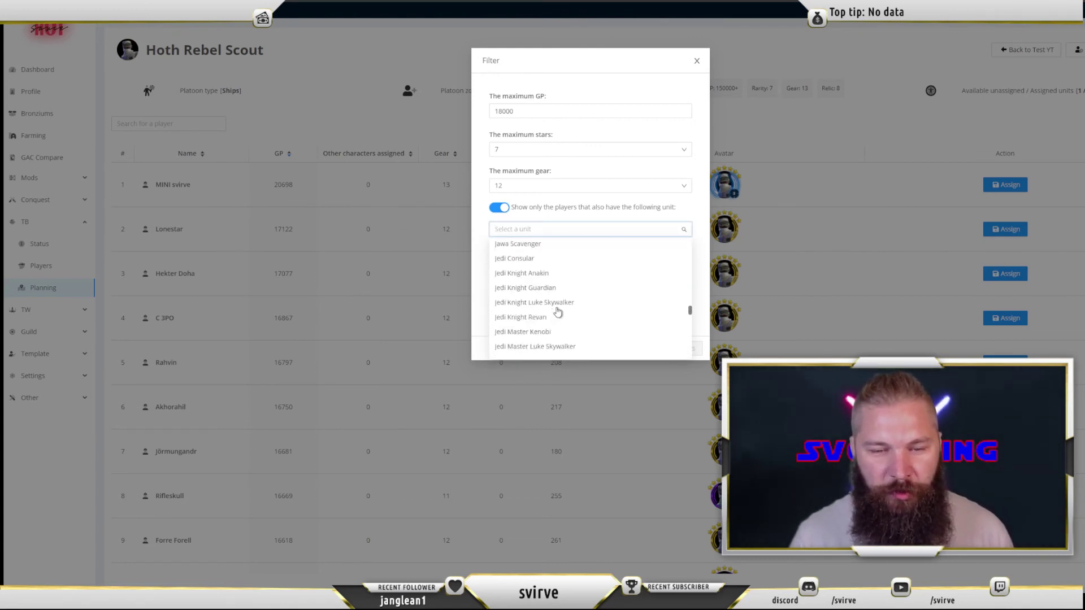
click(549, 333)
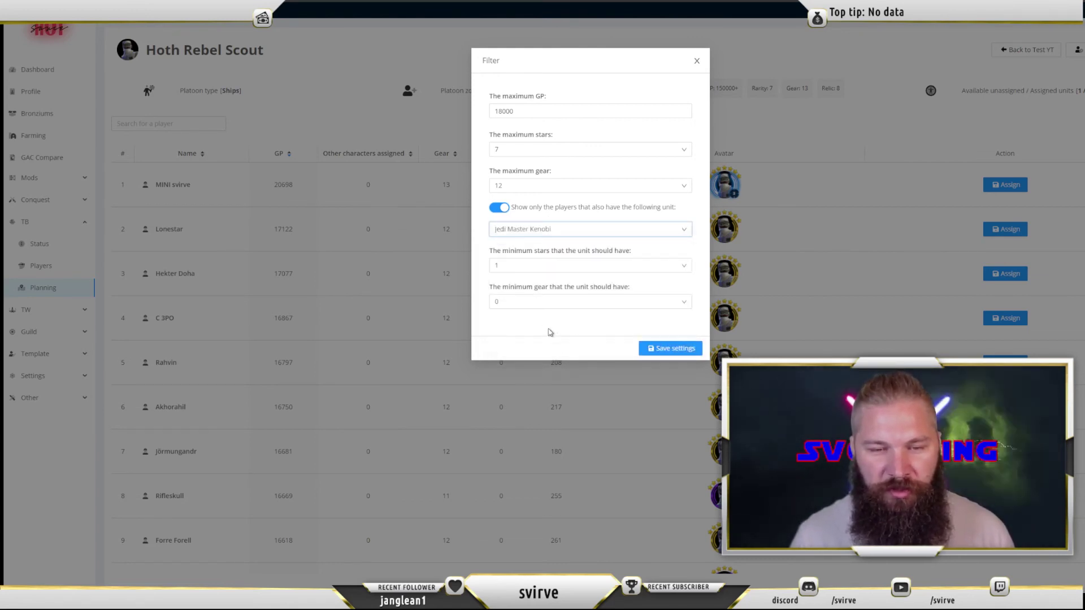
click(560, 267)
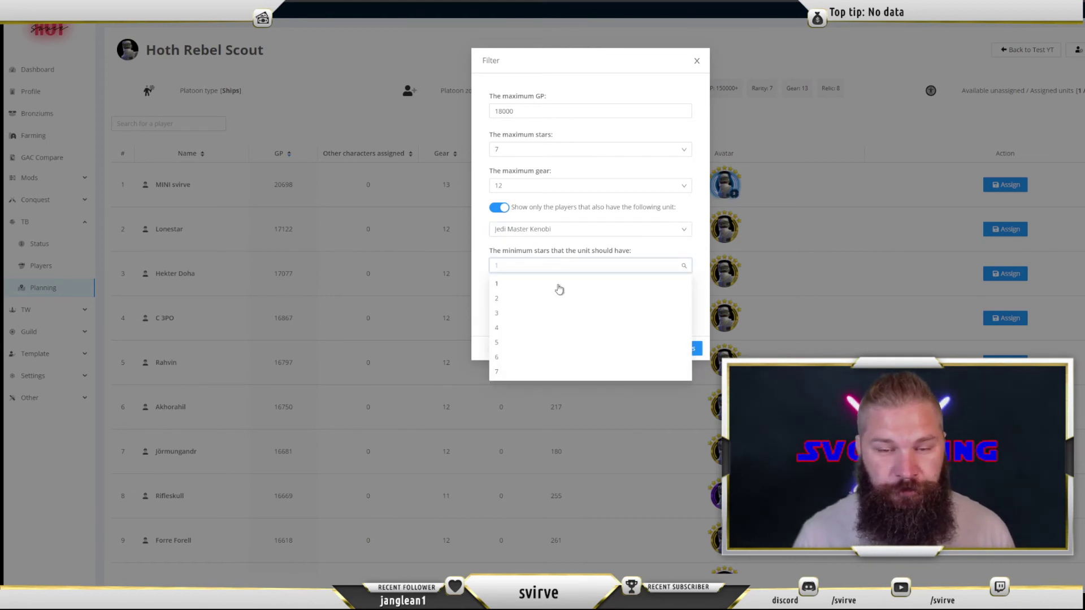
click(521, 372)
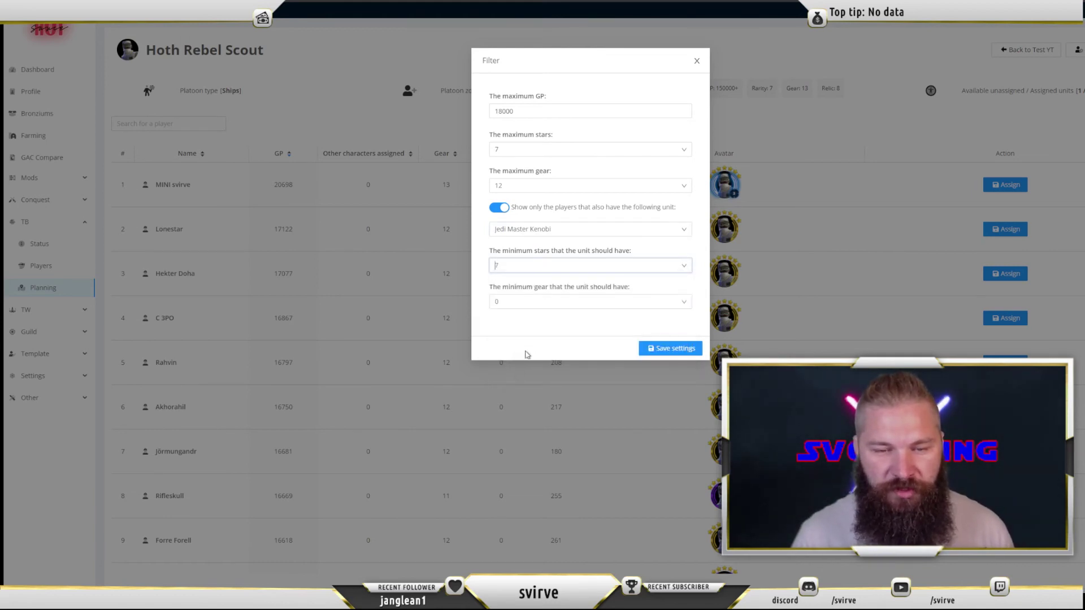
click(539, 302)
scroll(505, 417, down, 2)
click(505, 416)
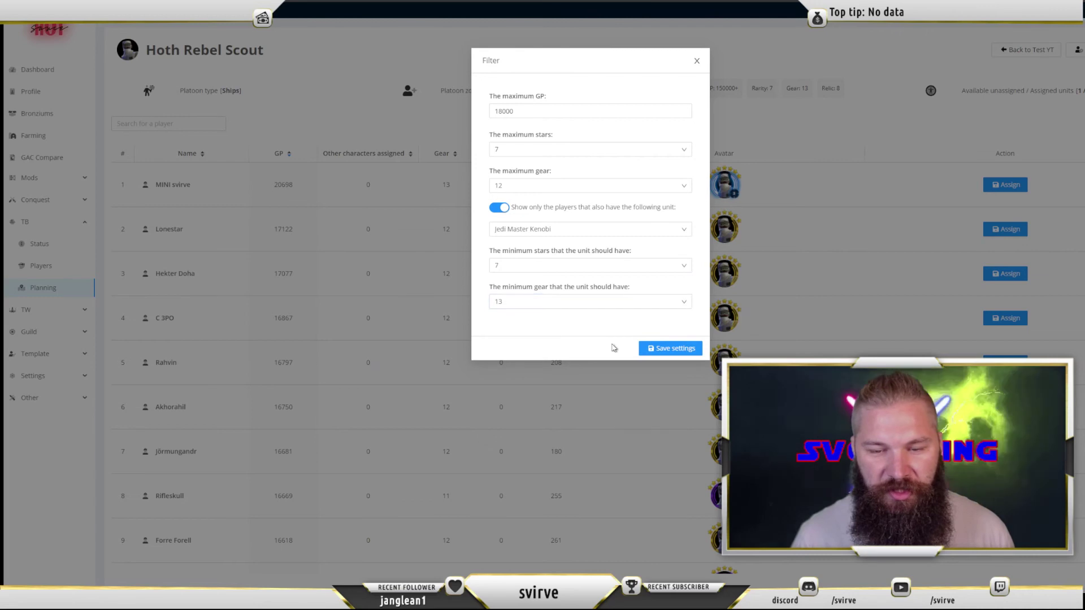
click(652, 348)
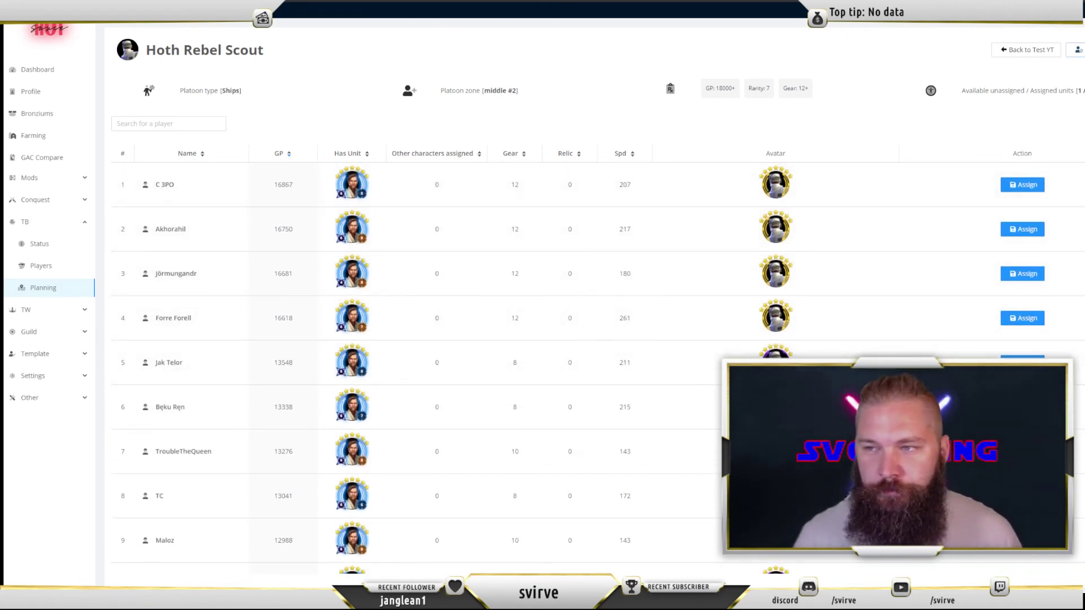
click(1078, 50)
Step: Open Test YT's Platoon #3 Jedi Knight Revan slot and cap its player filter at relic 5
click(695, 61)
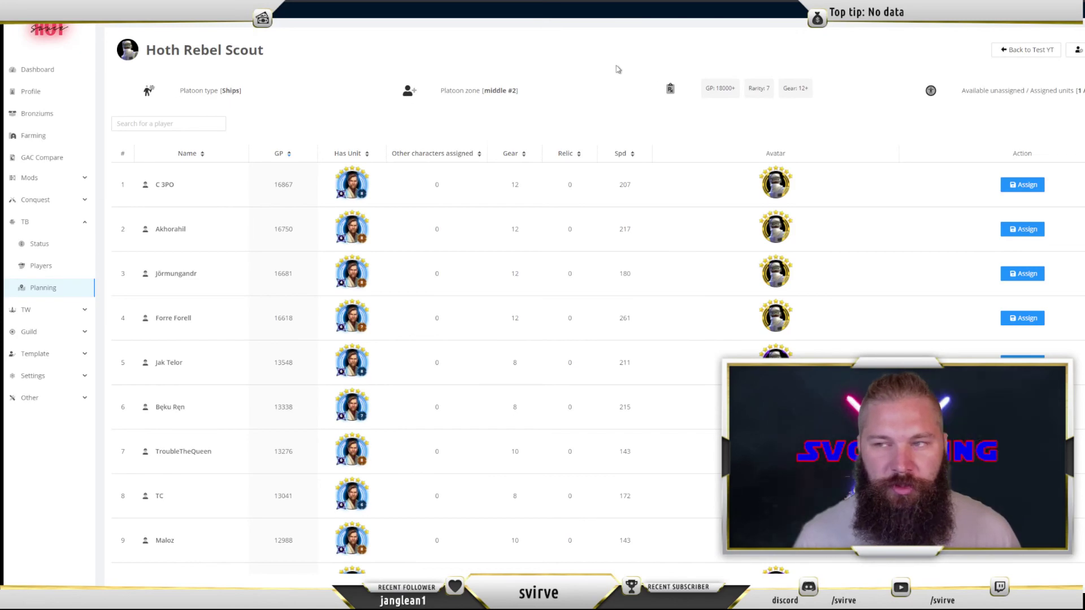
click(1029, 50)
scroll(621, 339, down, 3)
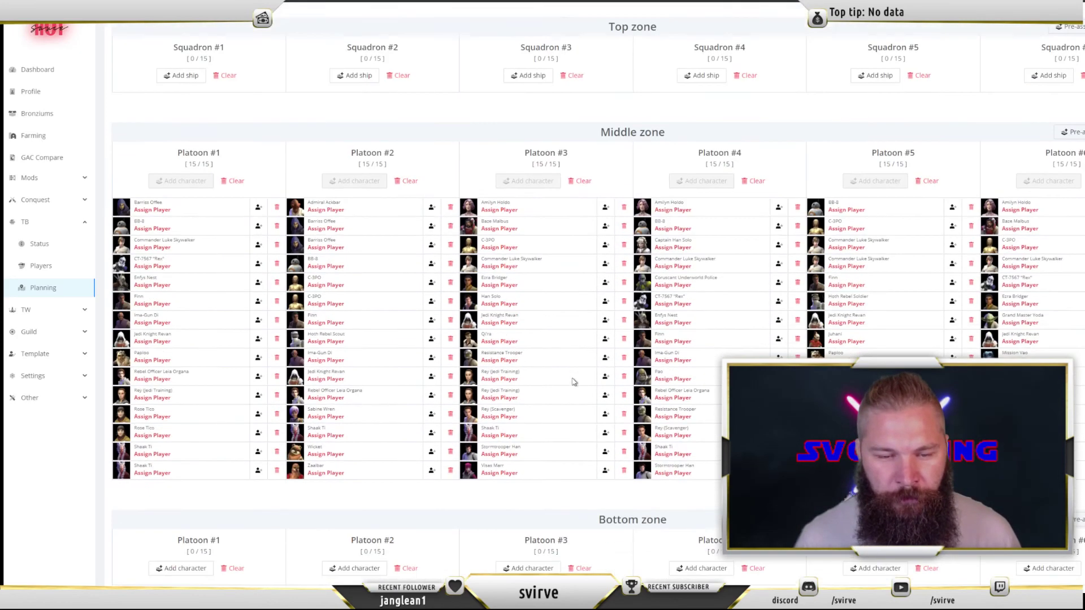
click(559, 308)
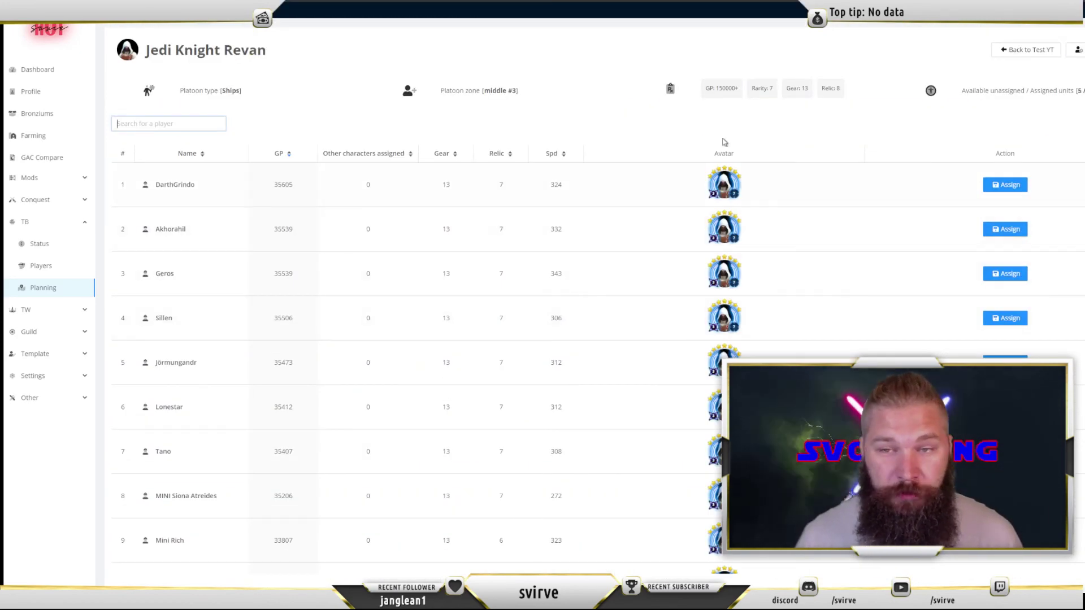
click(1078, 50)
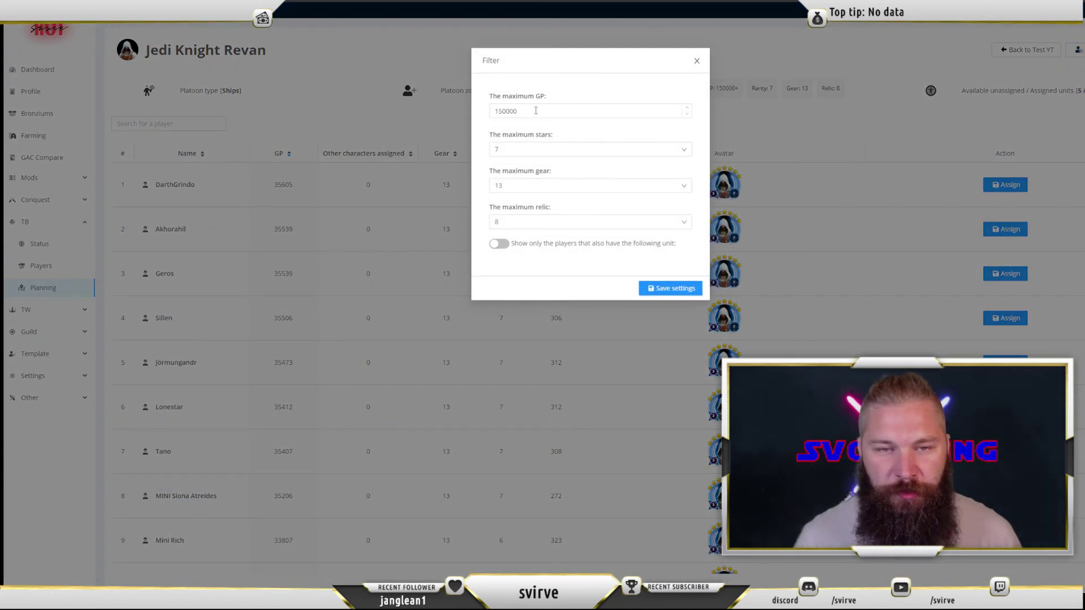
click(551, 222)
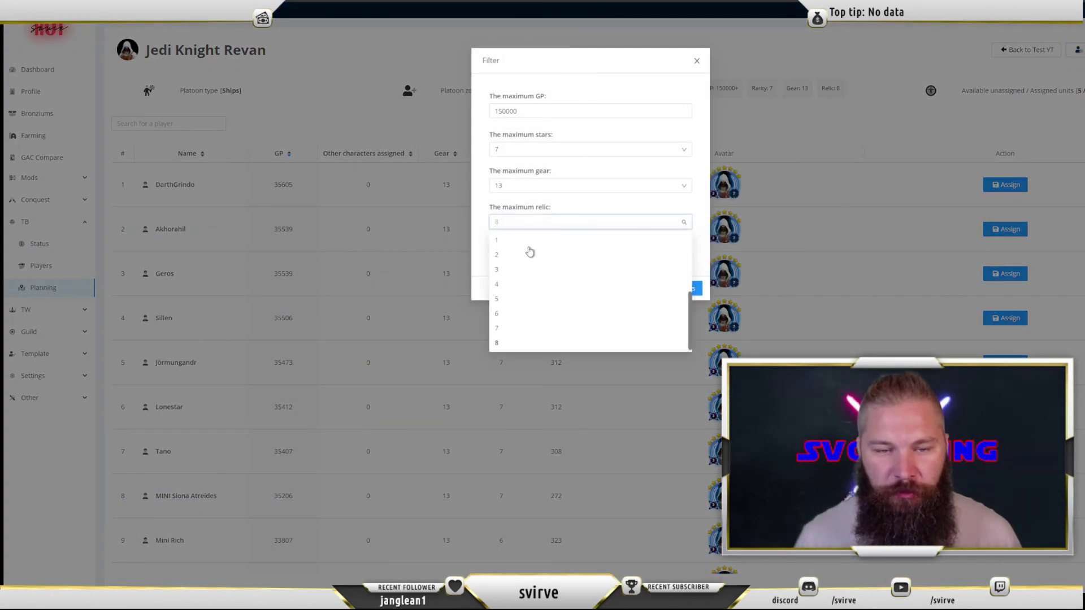
click(497, 300)
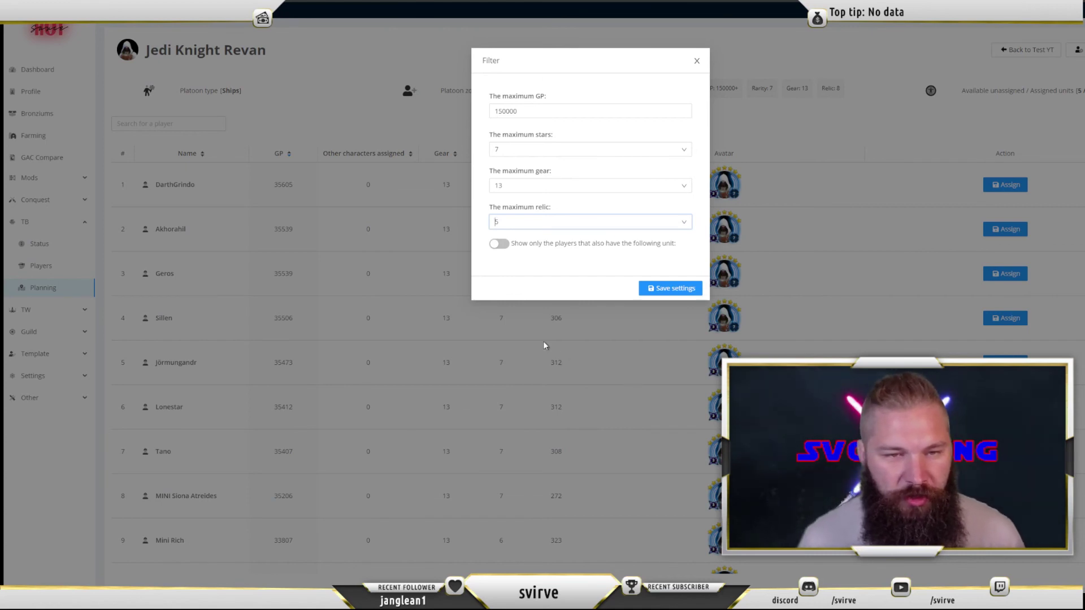
Step: Require Jedi Master Luke Skywalker at 7 stars, gear 13, then assign Revan to the lowest-GP player
click(500, 243)
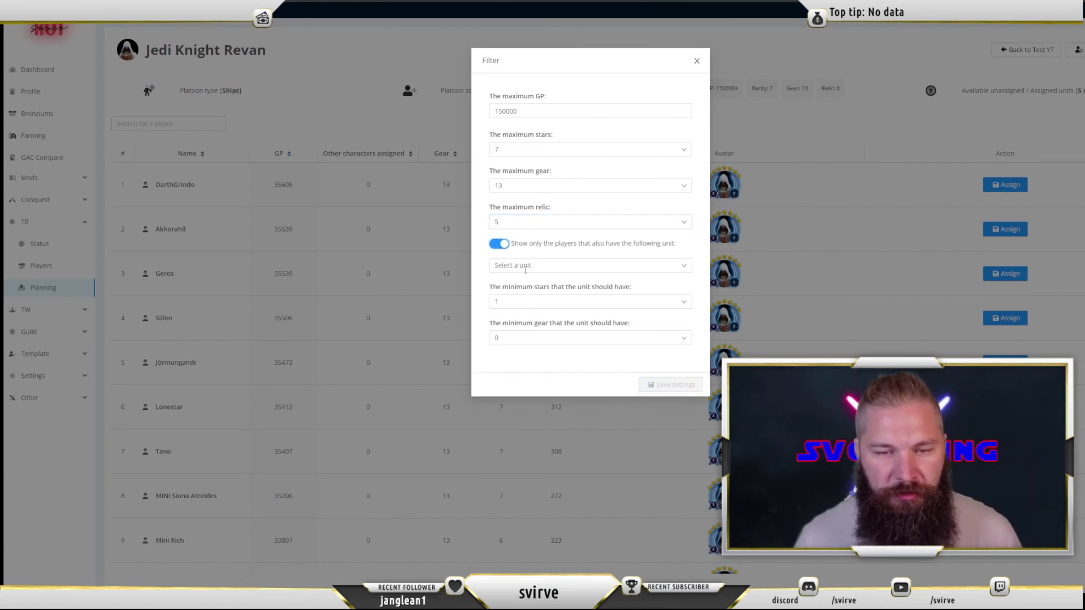
click(525, 269)
scroll(545, 342, down, 15)
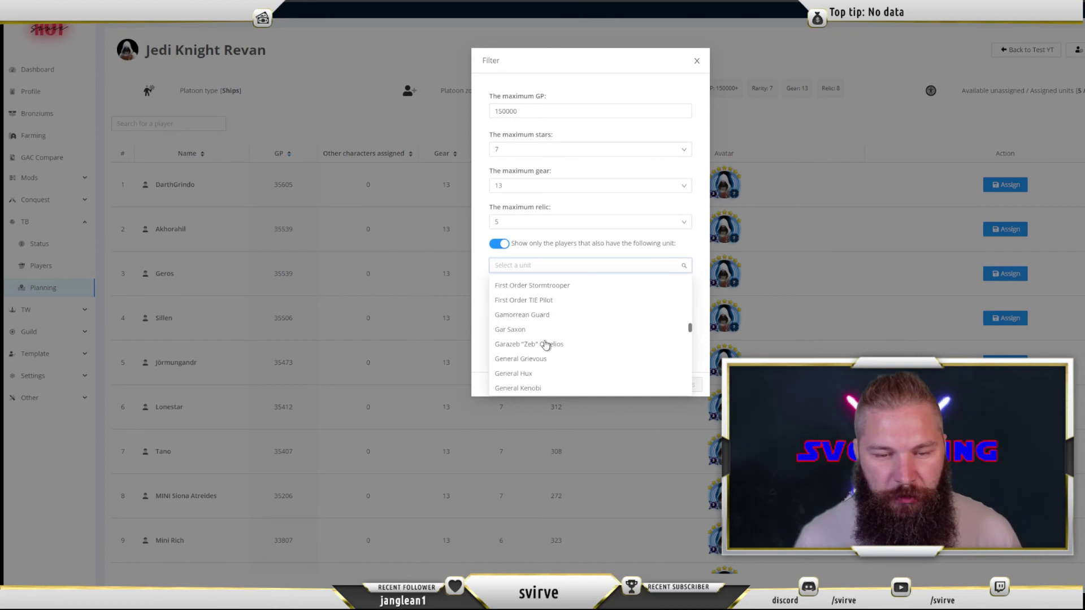
scroll(547, 343, down, 5)
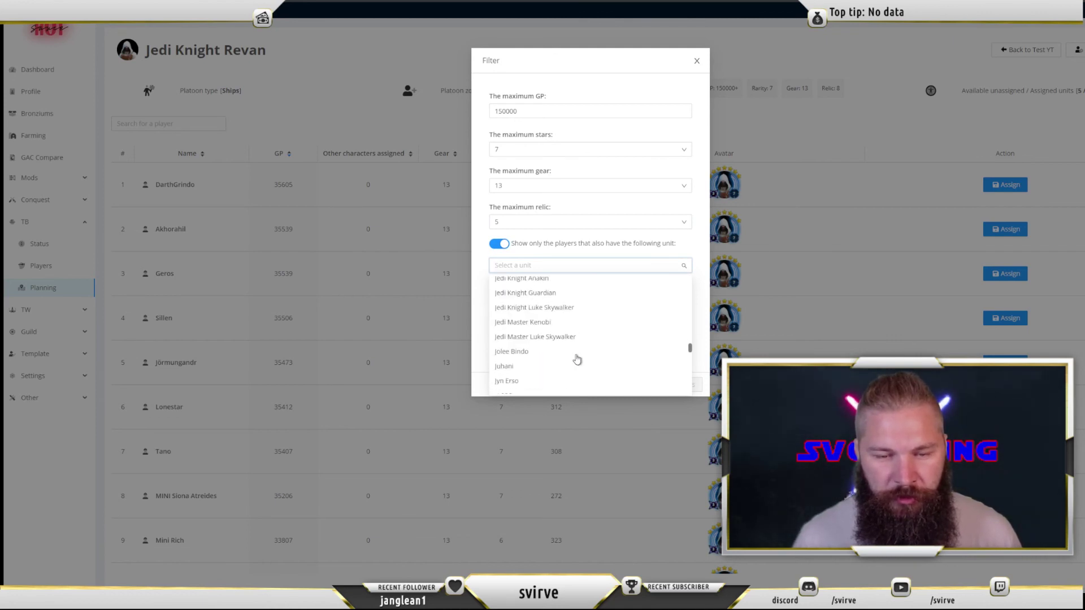
click(539, 336)
click(534, 301)
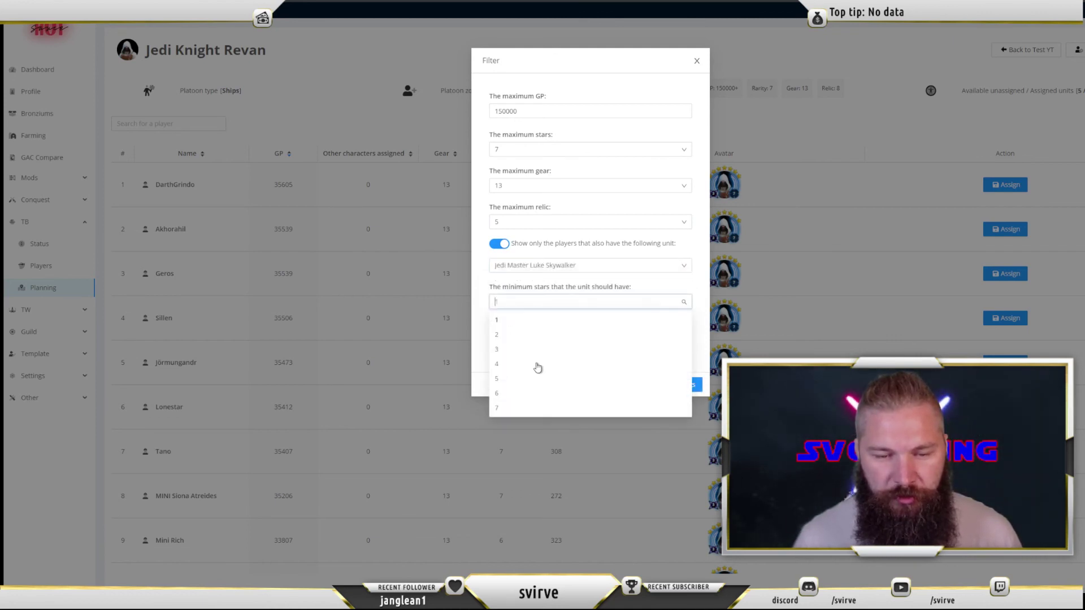
click(507, 411)
click(521, 338)
scroll(525, 407, down, 3)
click(504, 459)
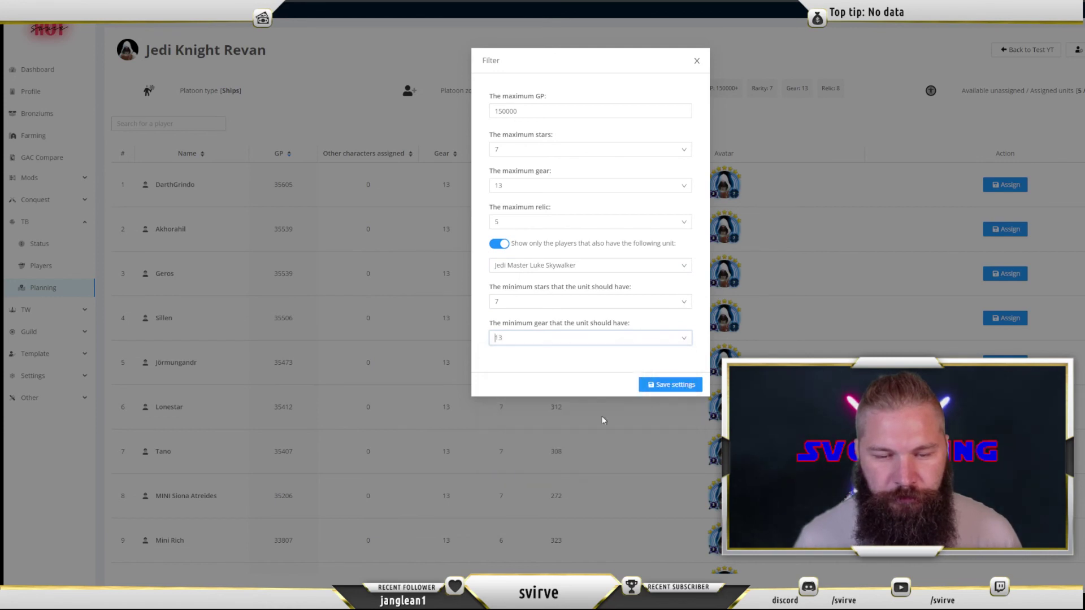
click(672, 385)
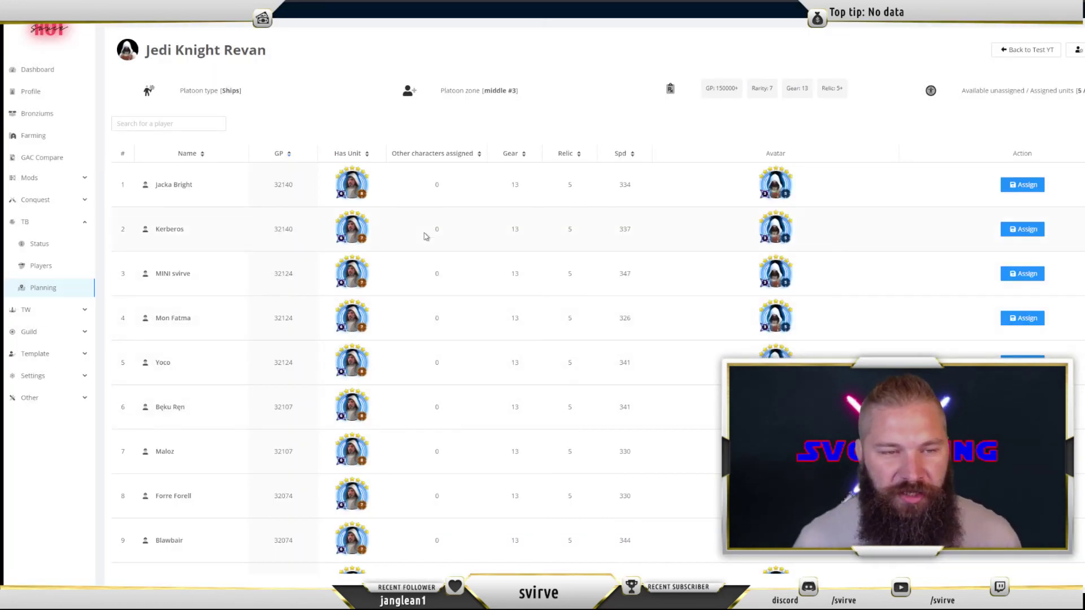
click(301, 158)
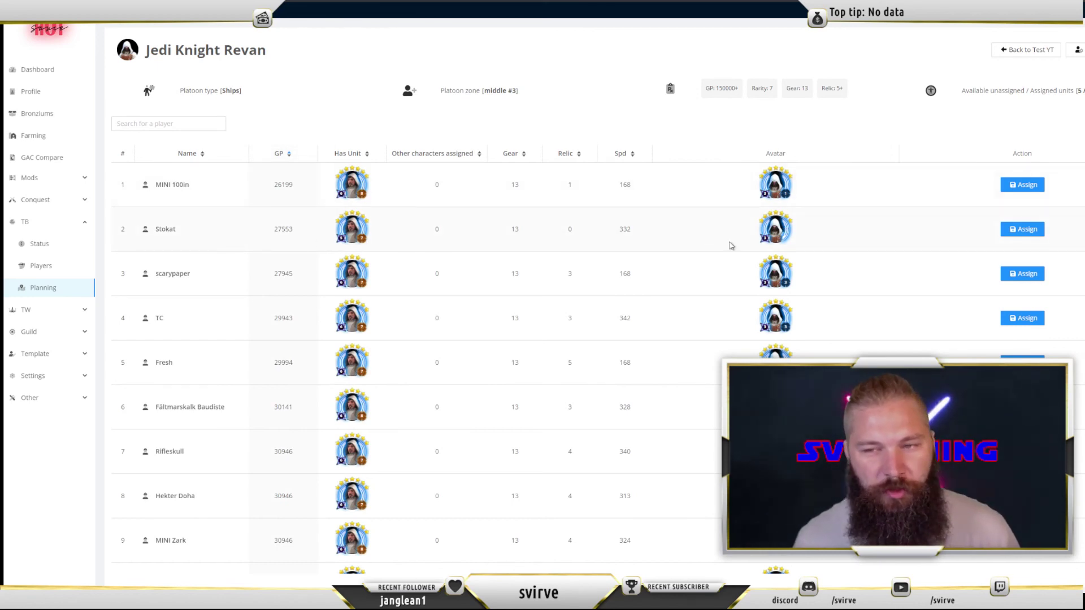
click(1024, 230)
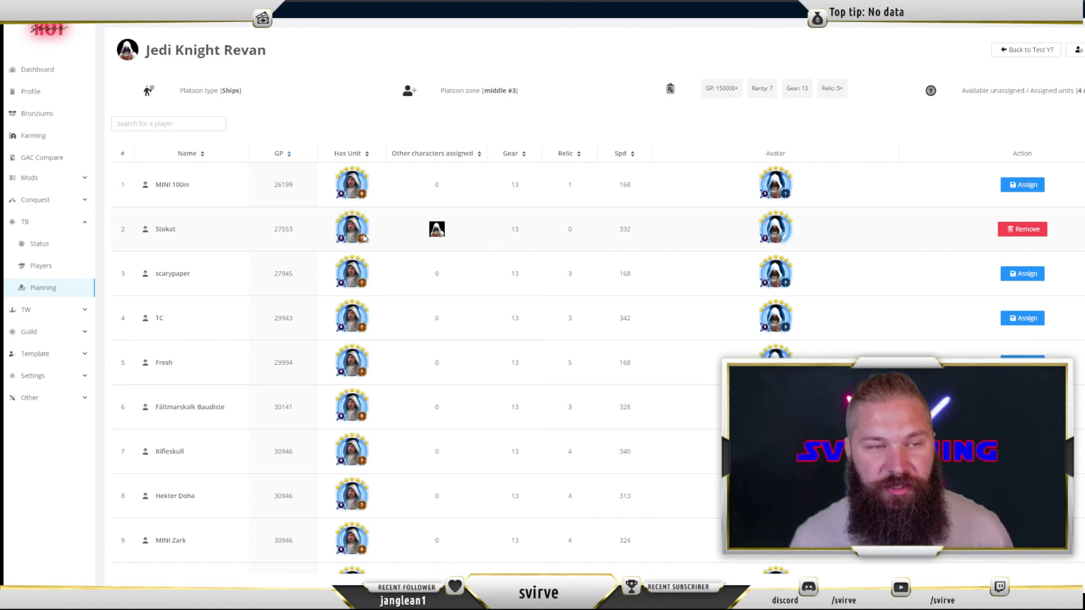
Step: Go back to the Test YT template overview to see Revan's assigned player
click(1027, 50)
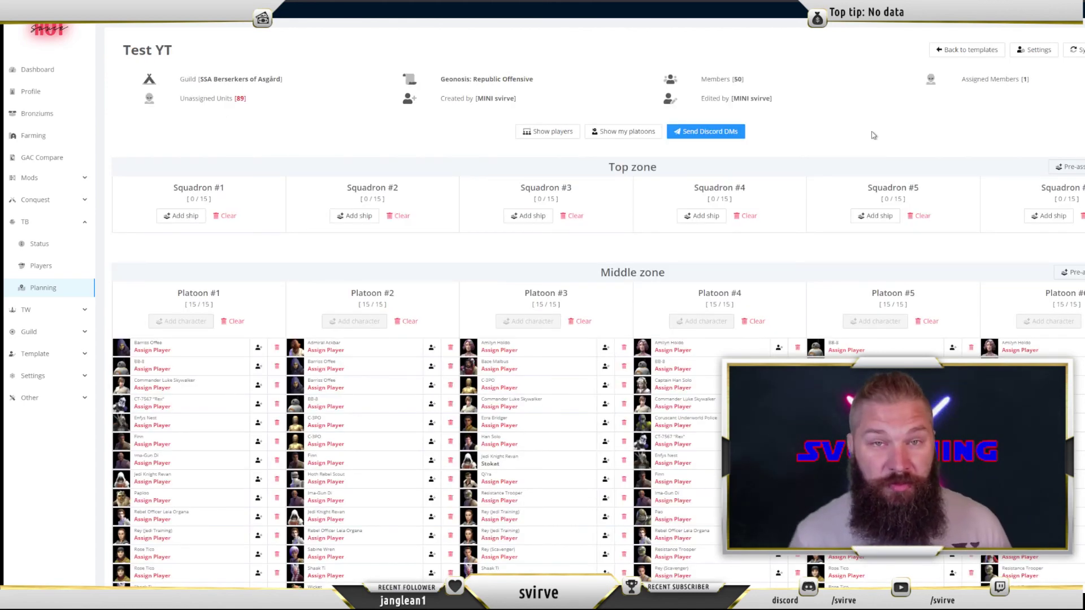